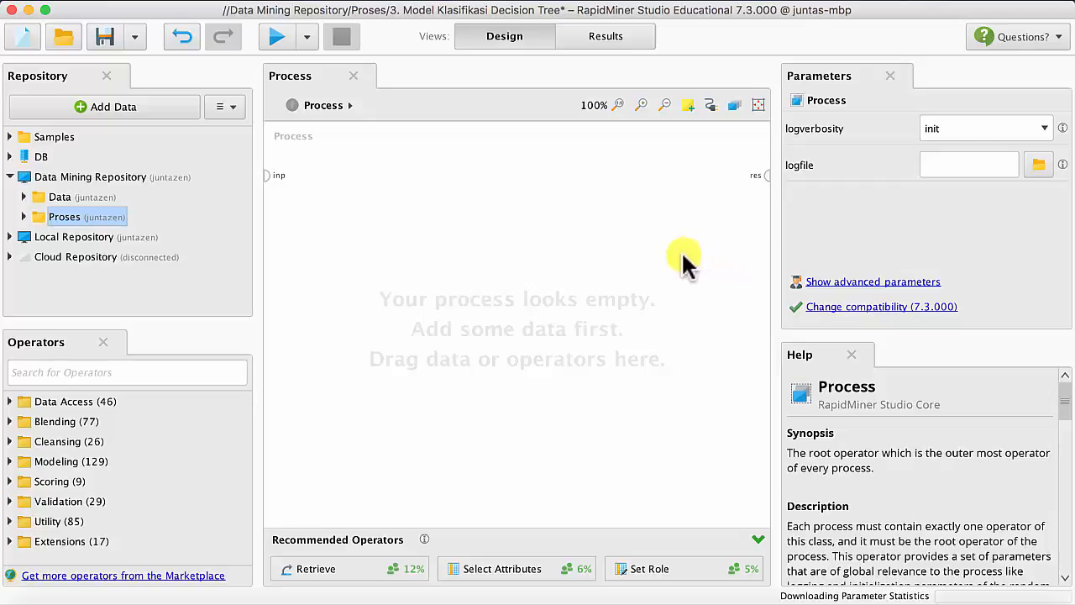
# Add the data-kelulusan-mahasiswa data set from the Data folder to the process and connect its output to the result port
pyautogui.click(64, 196)
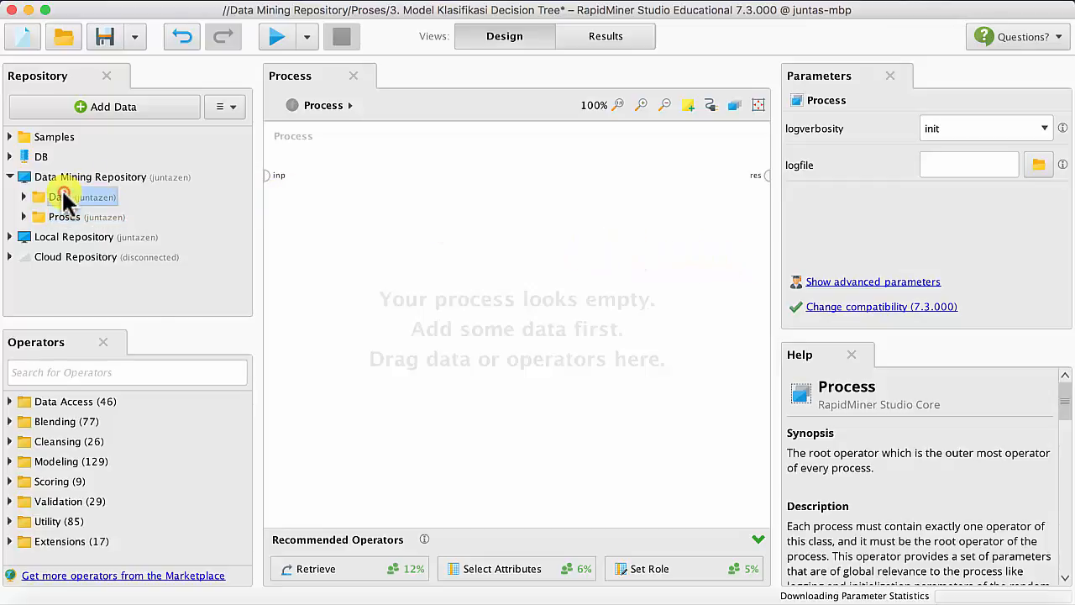
pyautogui.doubleClick(64, 197)
pyautogui.moveTo(122, 210); pyautogui.dragTo(380, 143)
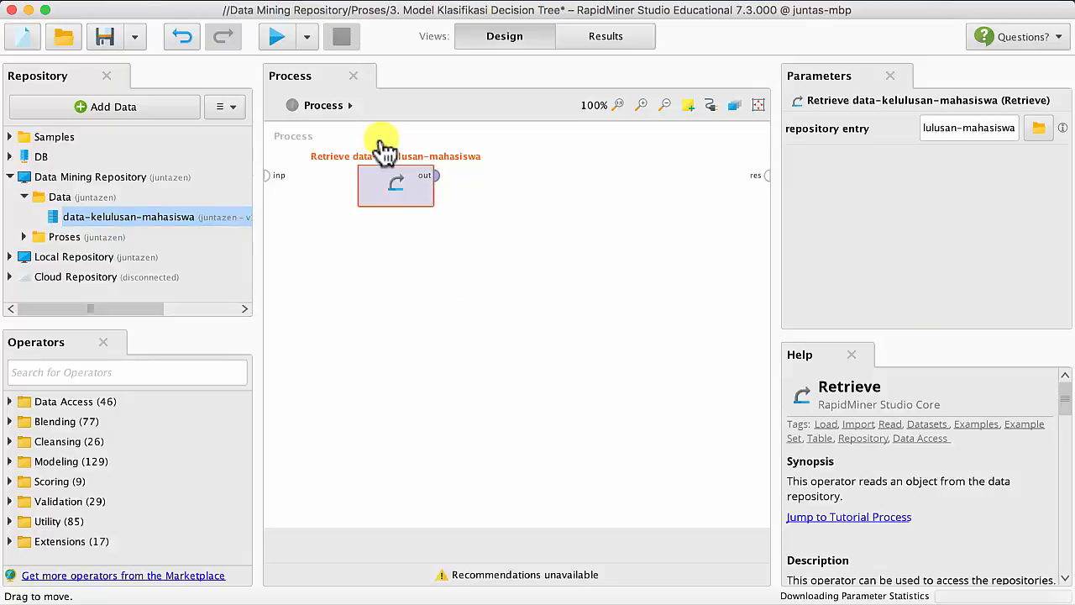
pyautogui.moveTo(437, 170)
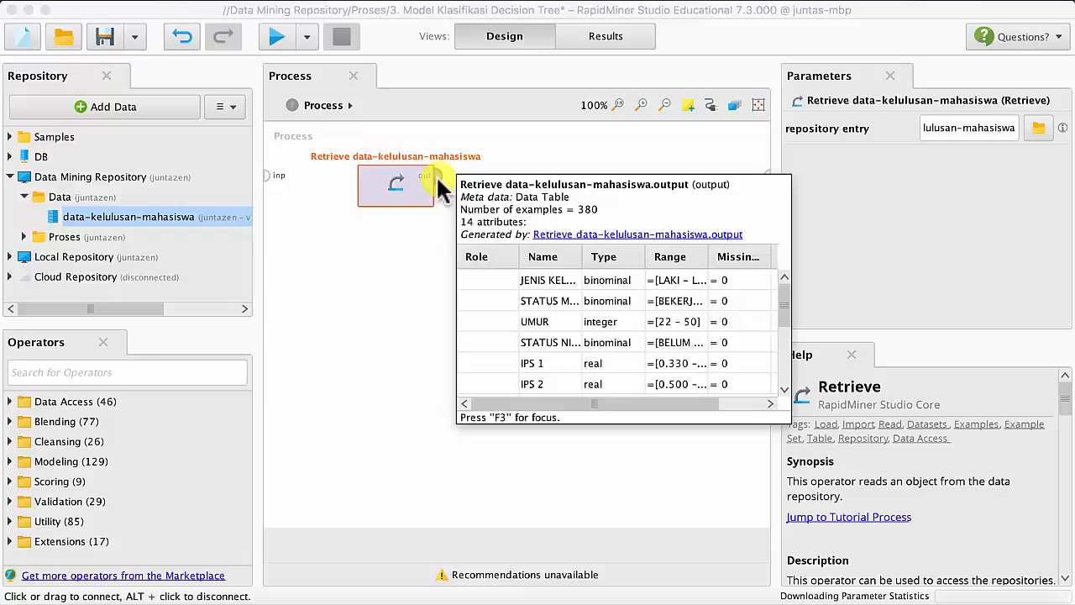
pyautogui.moveTo(436, 176); pyautogui.dragTo(763, 181)
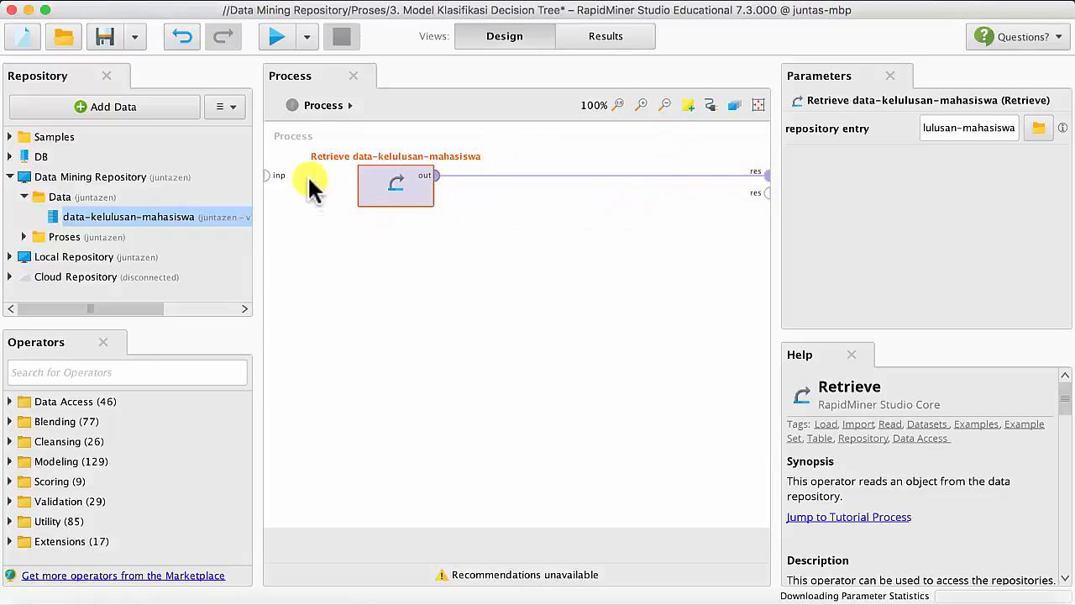
# Run the process and examine the missing STATUS KELULUSAN values in the sorted data and the attribute statistics
pyautogui.click(277, 36)
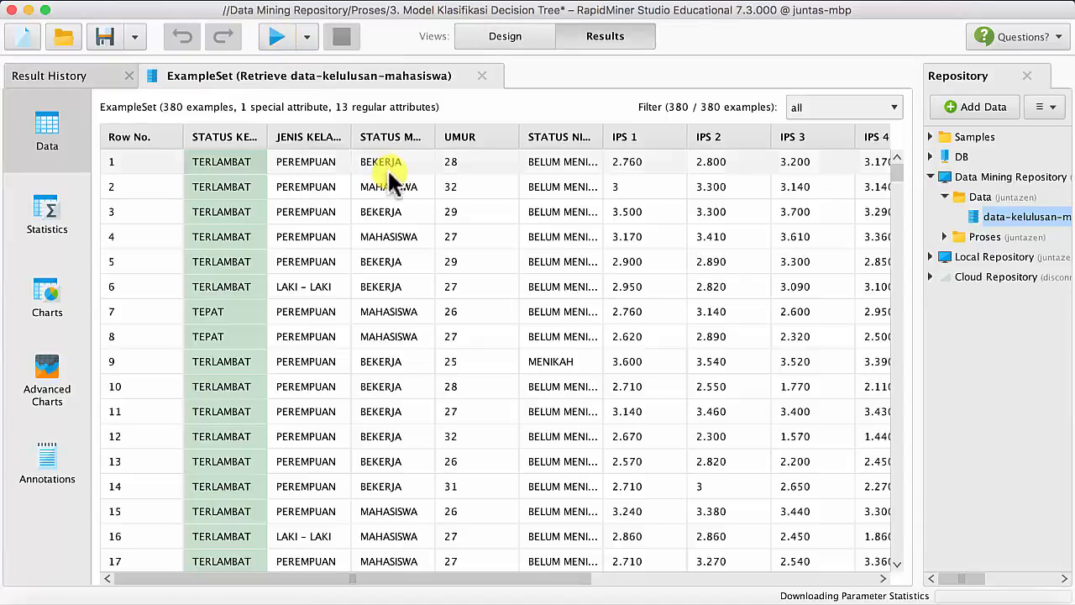
pyautogui.click(267, 137)
pyautogui.click(294, 139)
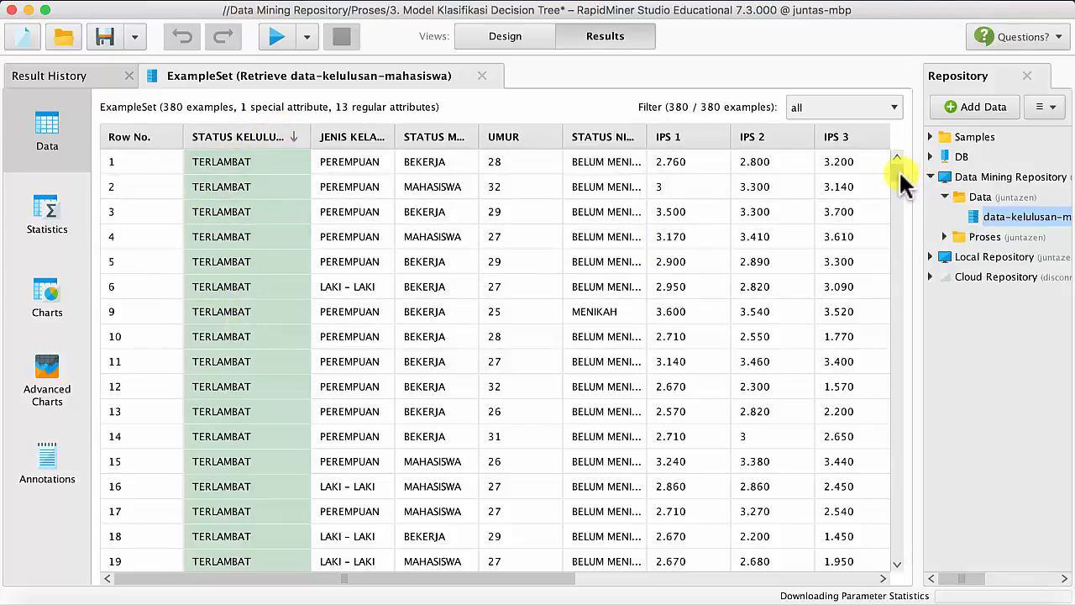
pyautogui.moveTo(900, 181); pyautogui.dragTo(899, 535)
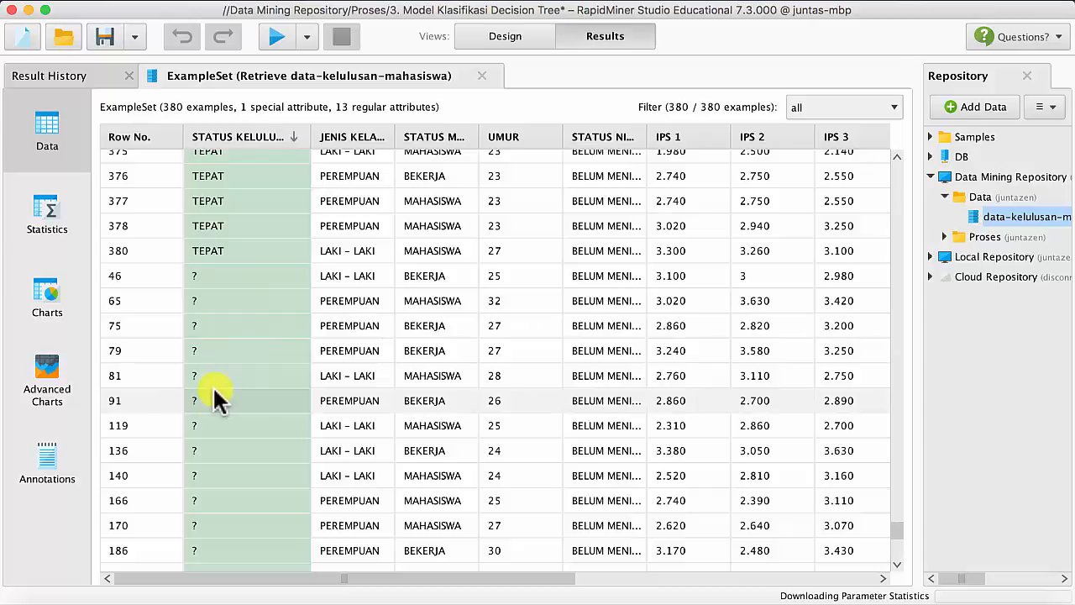
pyautogui.click(40, 220)
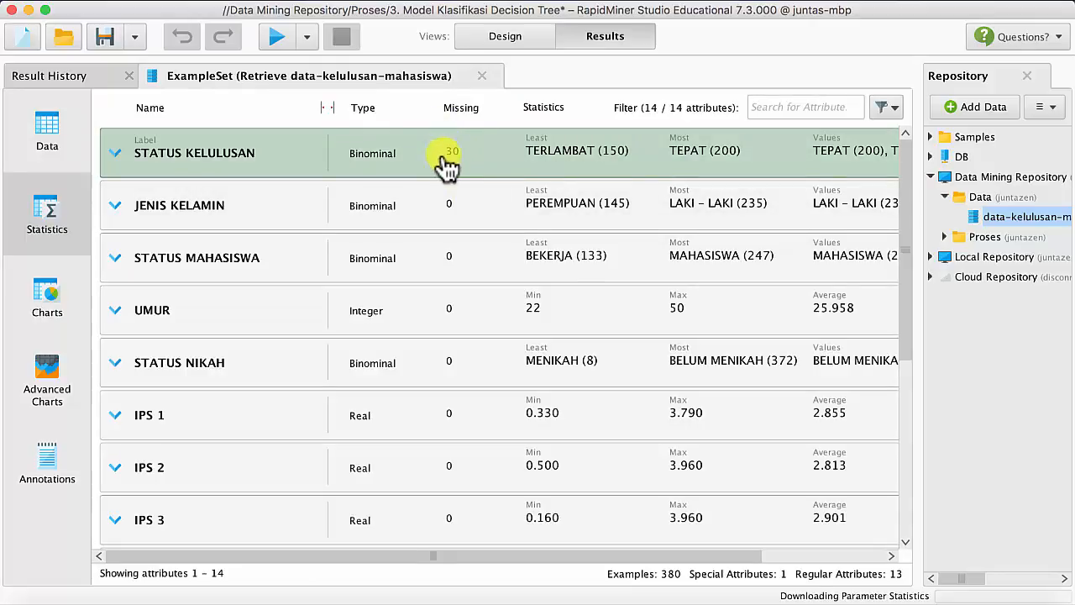
# Search the operators for "filter" and insert Filter Examples between the Retrieve operator and the result port
pyautogui.click(508, 38)
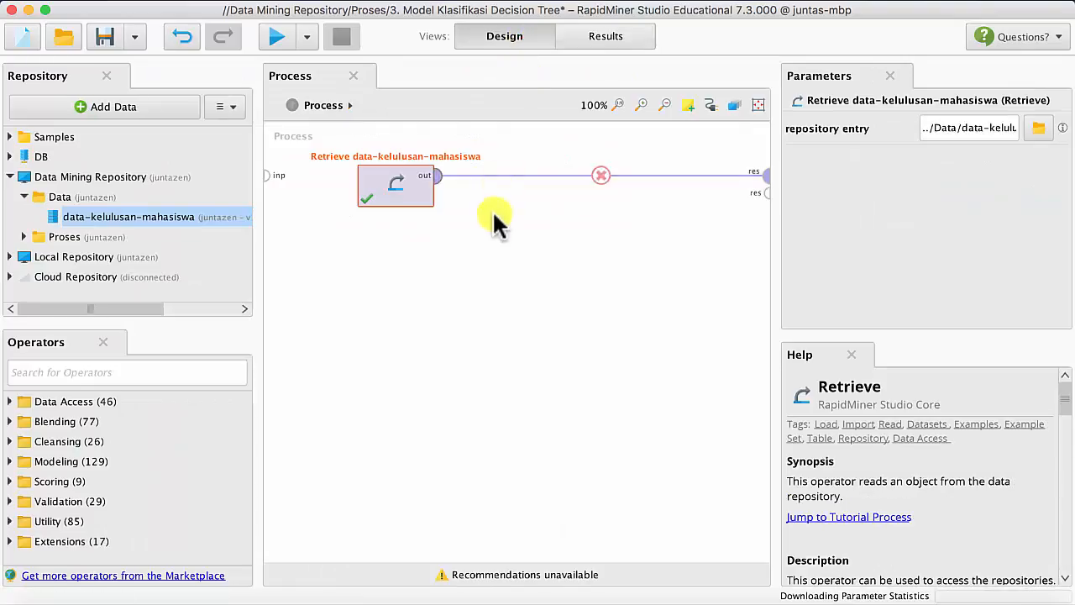
pyautogui.click(186, 372)
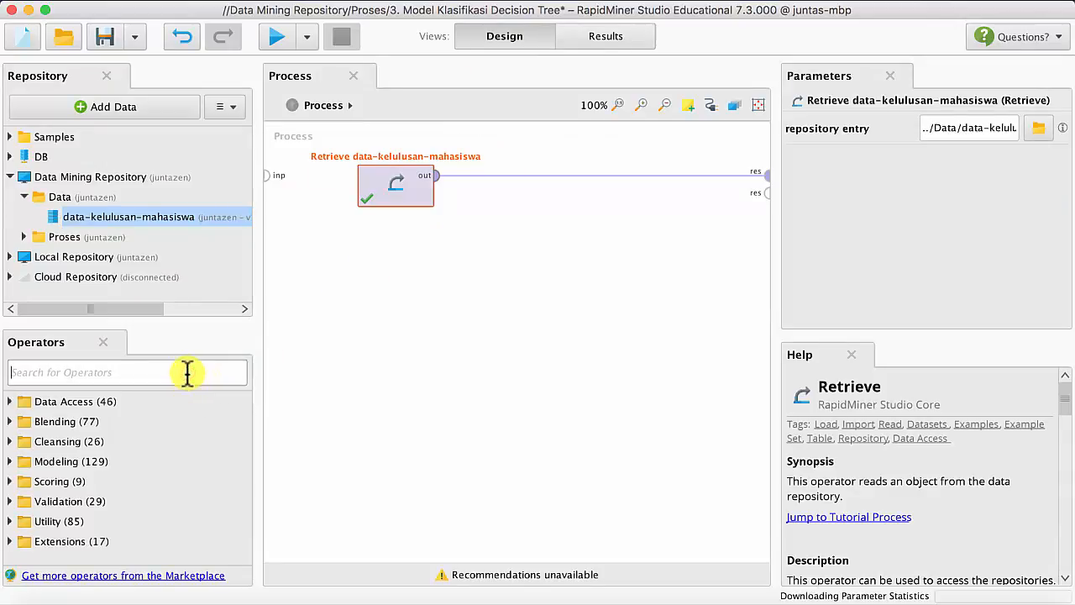
pyautogui.write('filter')
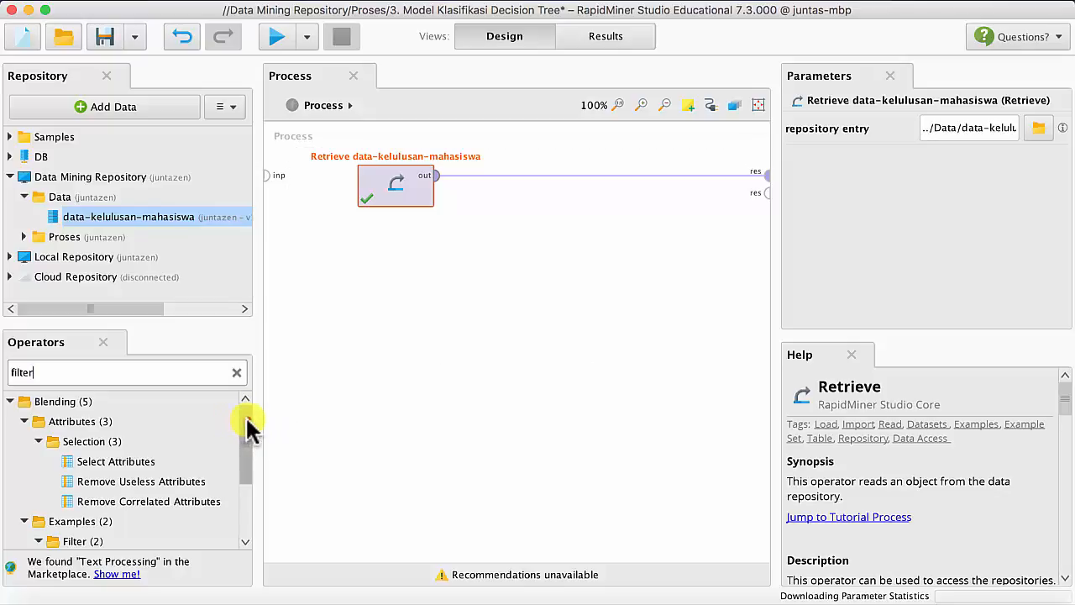
pyautogui.moveTo(248, 428); pyautogui.dragTo(242, 515)
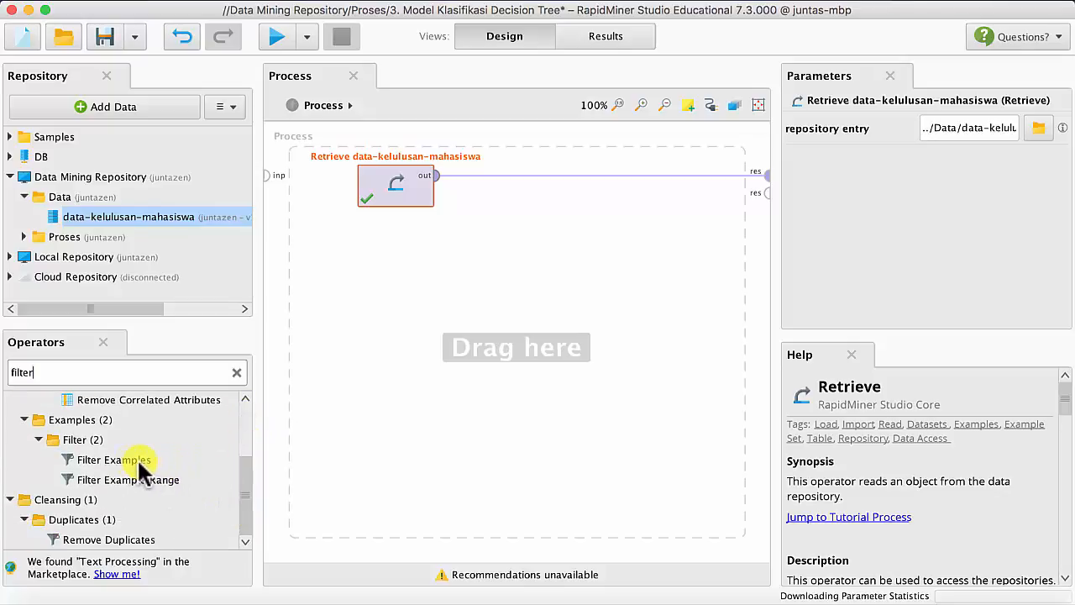
pyautogui.click(118, 467)
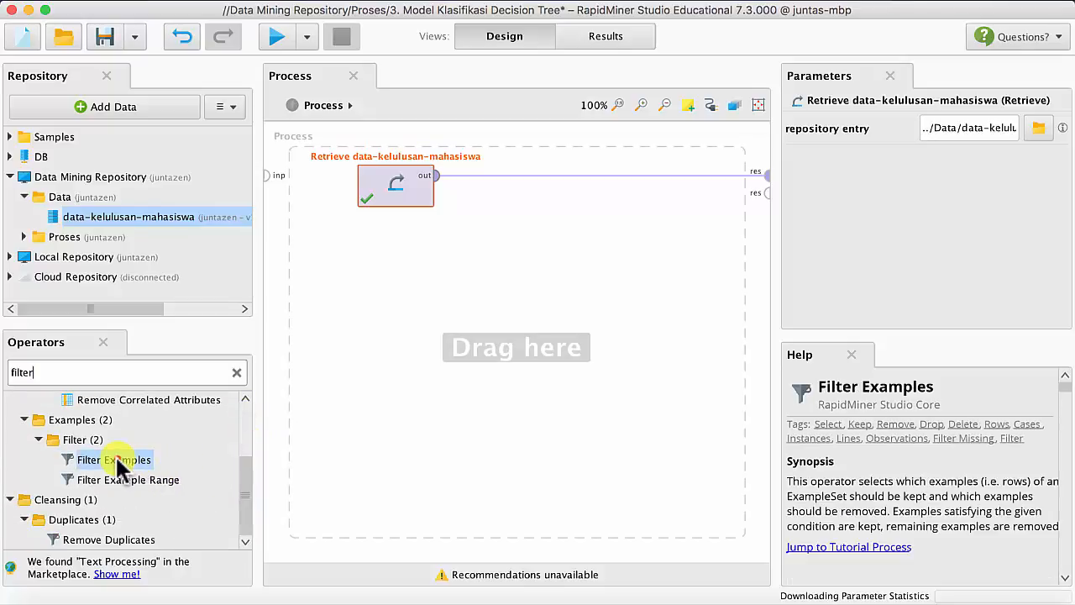
pyautogui.moveTo(118, 467); pyautogui.dragTo(550, 174)
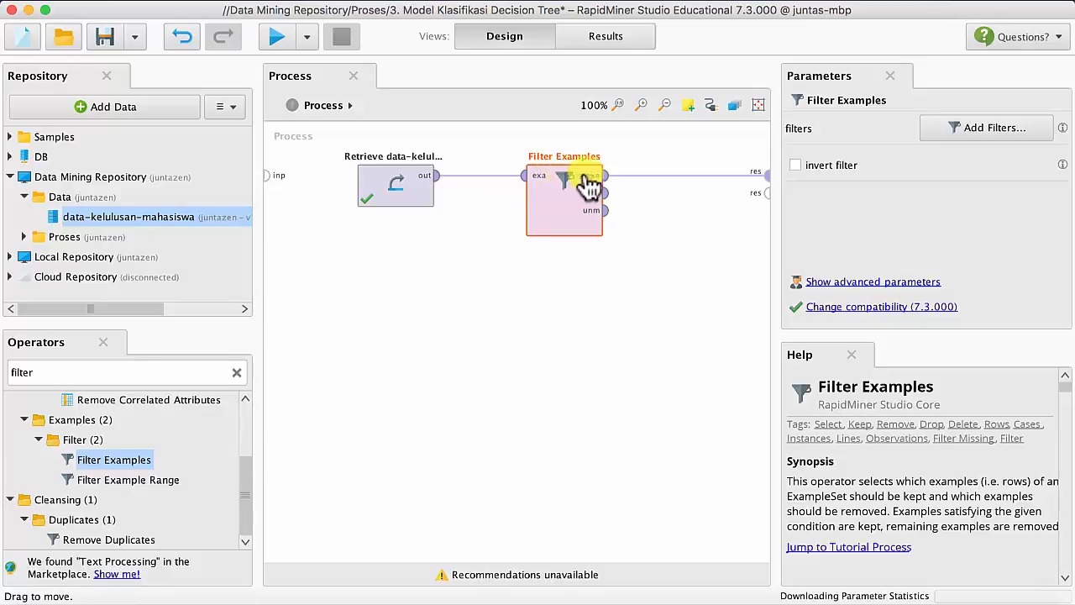
# Add a filter to Filter Examples that keeps rows where STATUS KELULUSAN is not missing
pyautogui.click(972, 137)
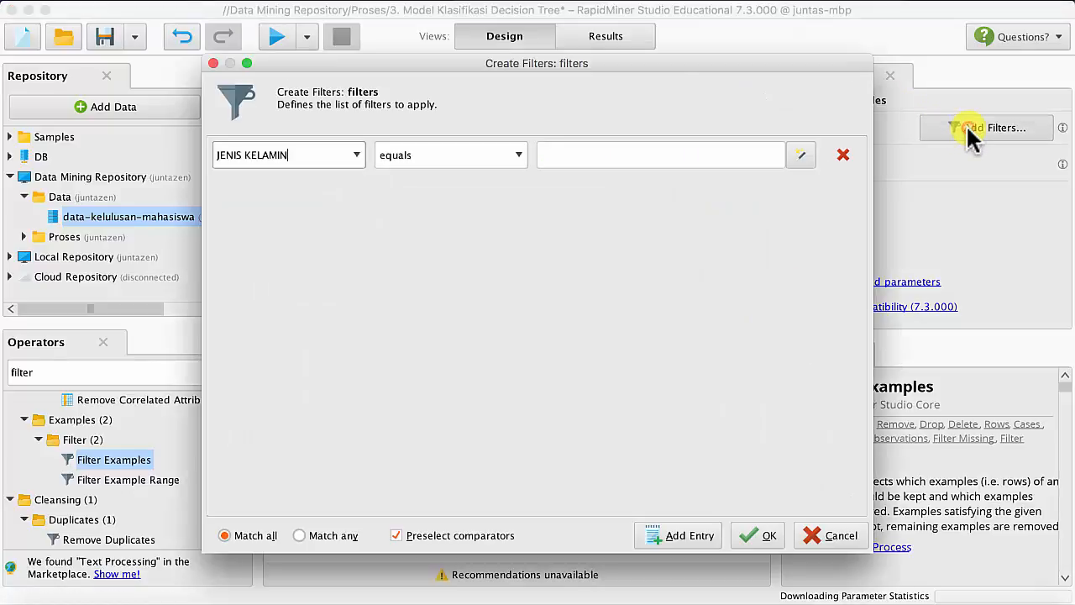
pyautogui.click(352, 157)
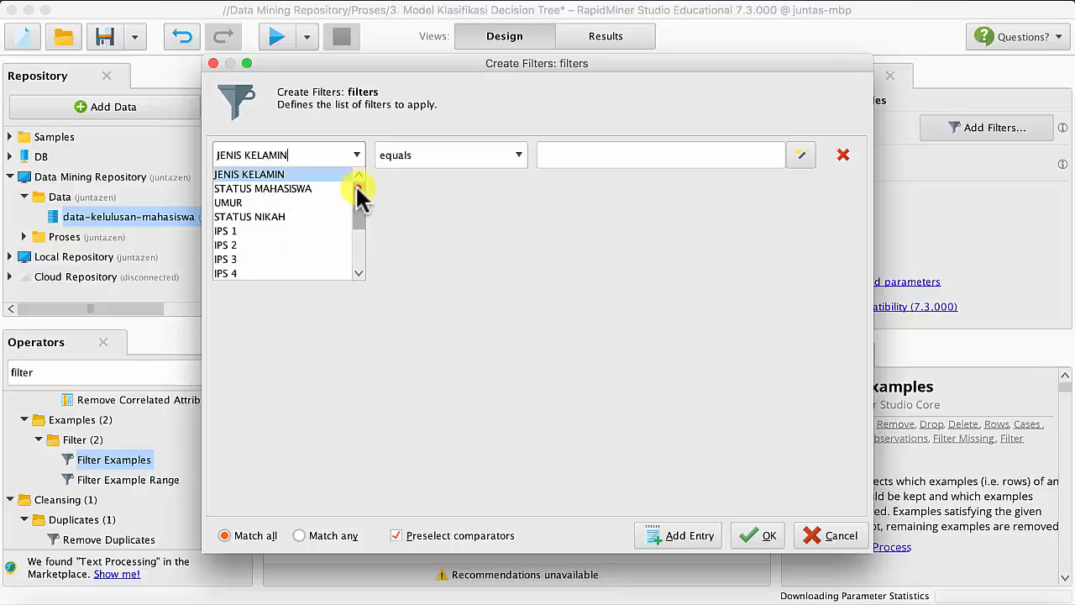
pyautogui.moveTo(355, 193); pyautogui.dragTo(351, 271)
pyautogui.click(316, 273)
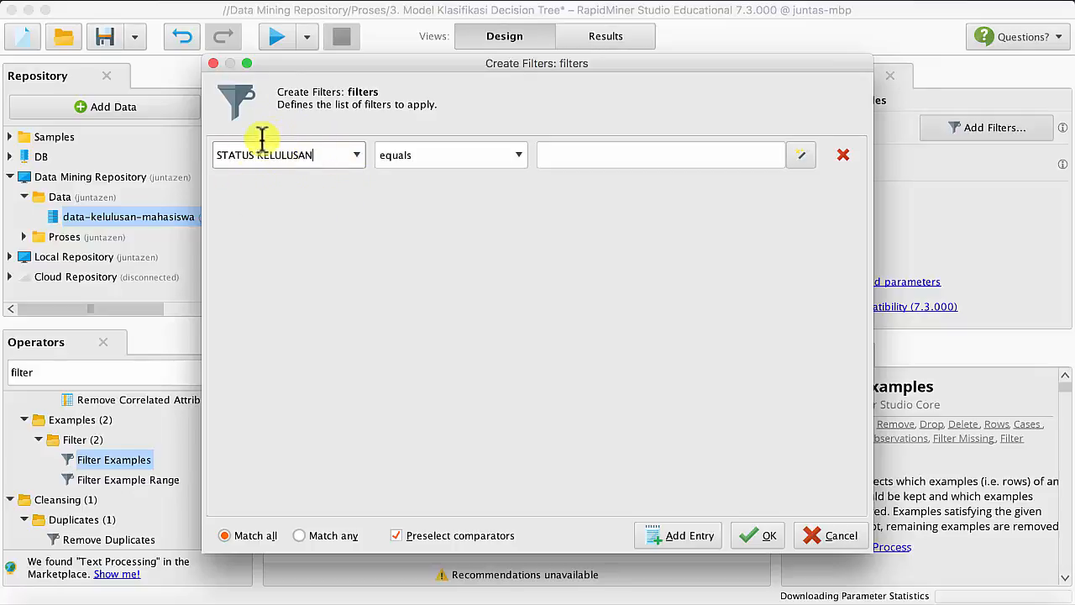
pyautogui.click(339, 163)
pyautogui.click(515, 157)
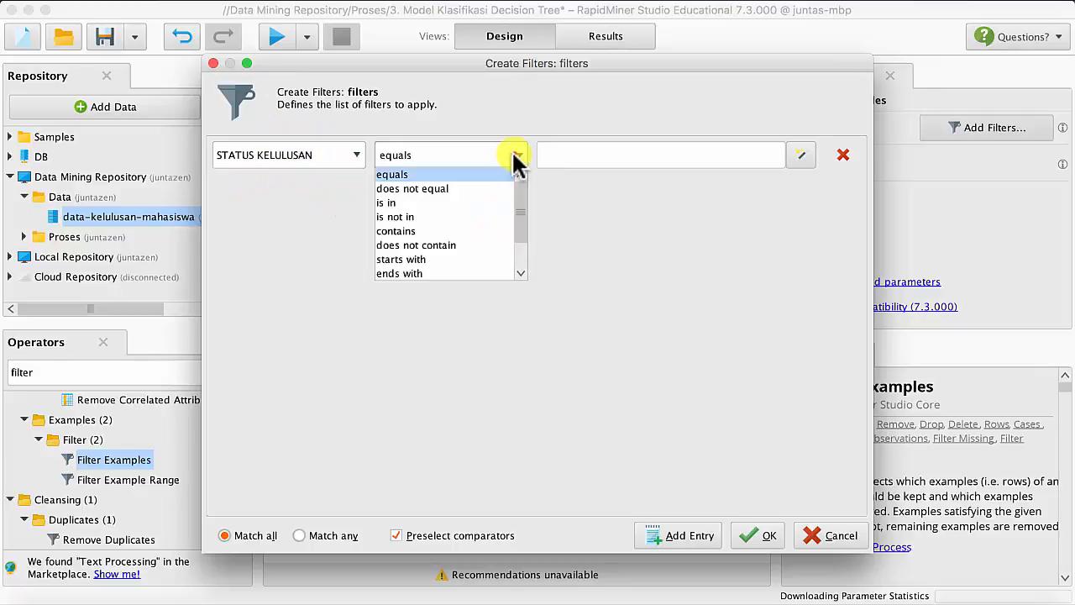
pyautogui.scroll(-2, 521, 242)
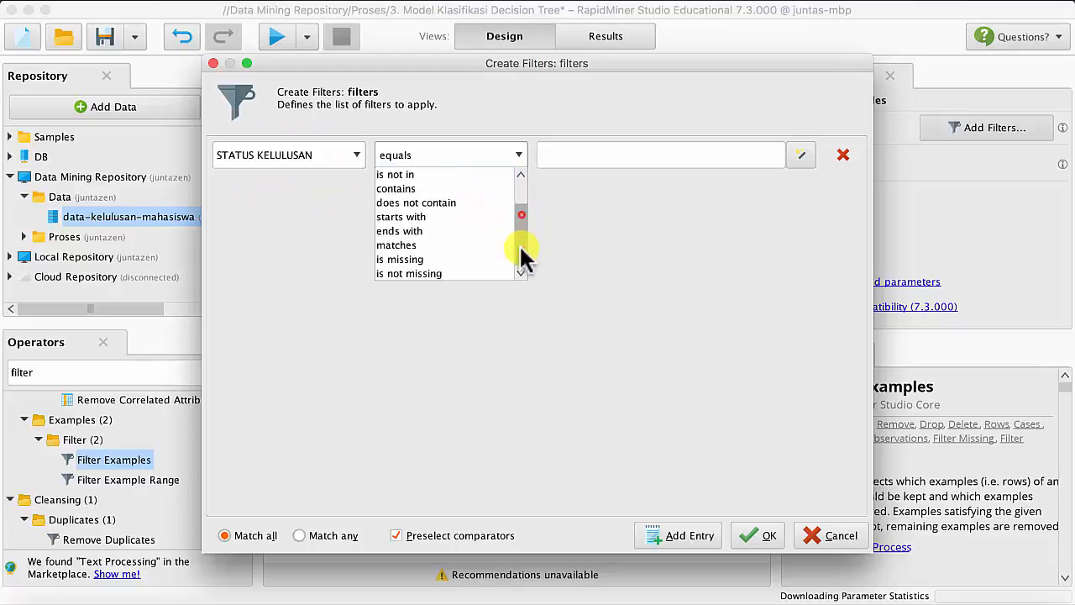
pyautogui.click(458, 273)
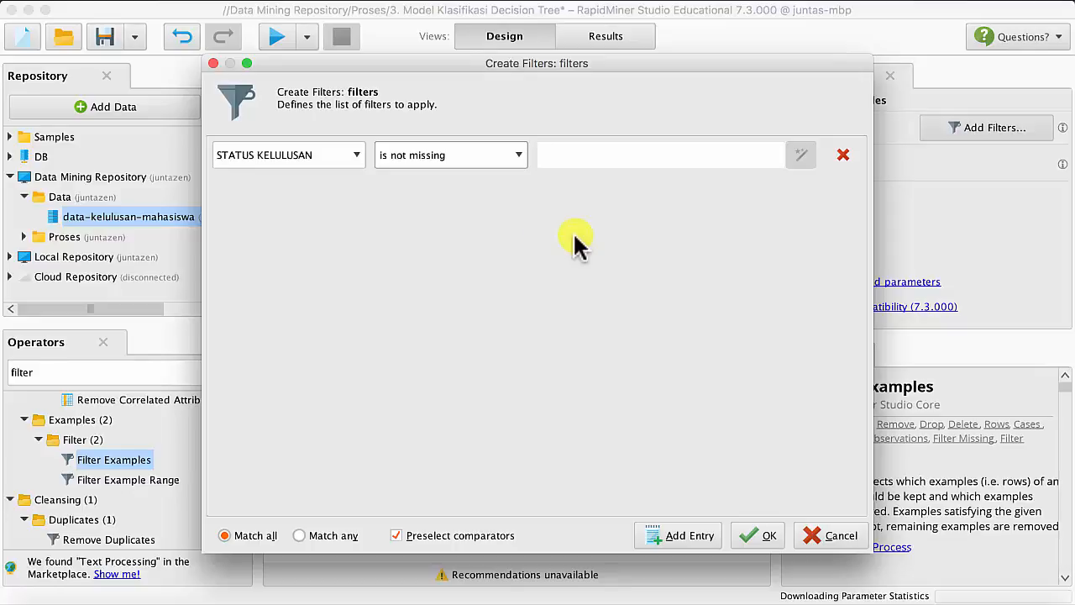
pyautogui.click(766, 534)
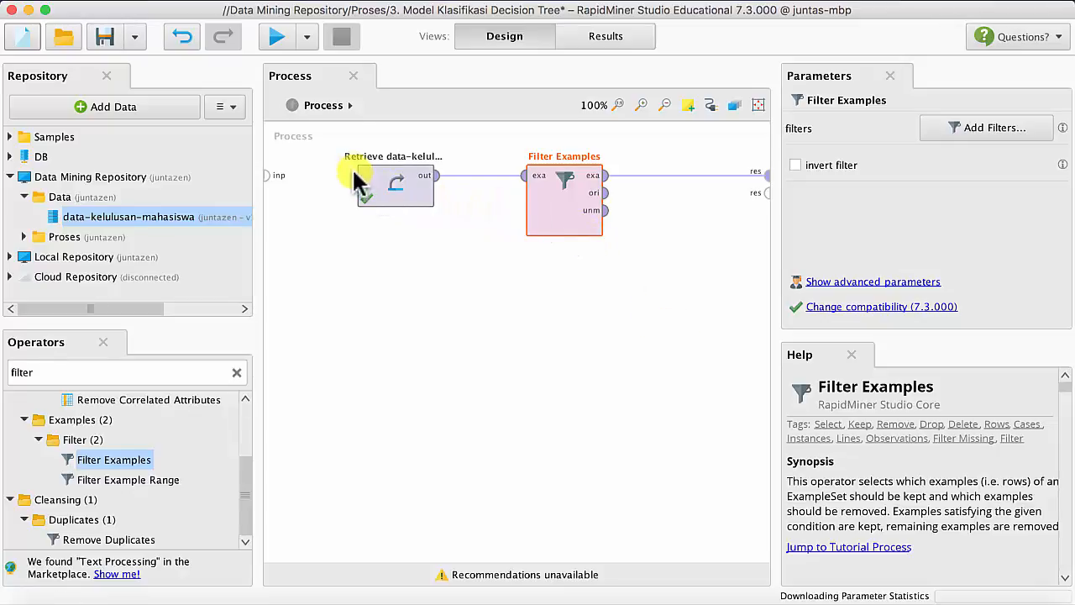
# Run the filtered process and check the statistics of all attributes for missing values
pyautogui.click(276, 37)
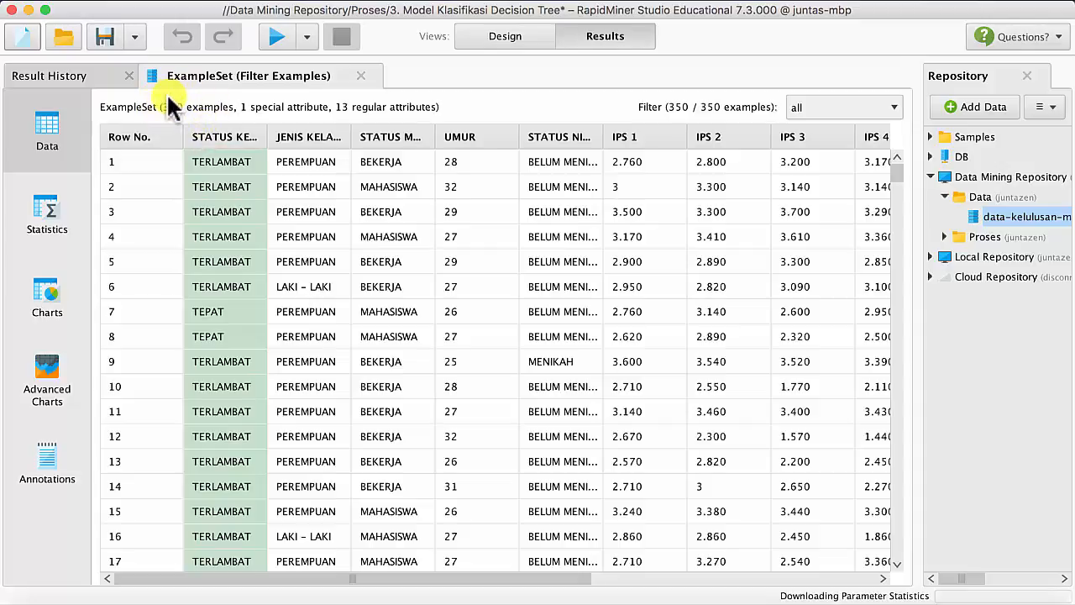
pyautogui.click(17, 215)
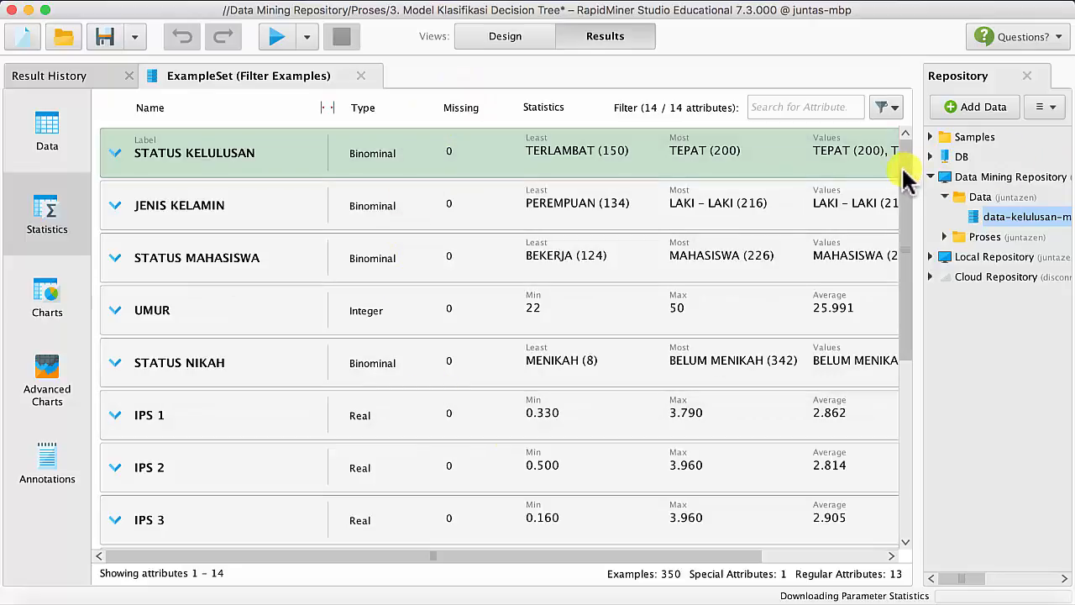
pyautogui.moveTo(902, 177); pyautogui.dragTo(919, 360)
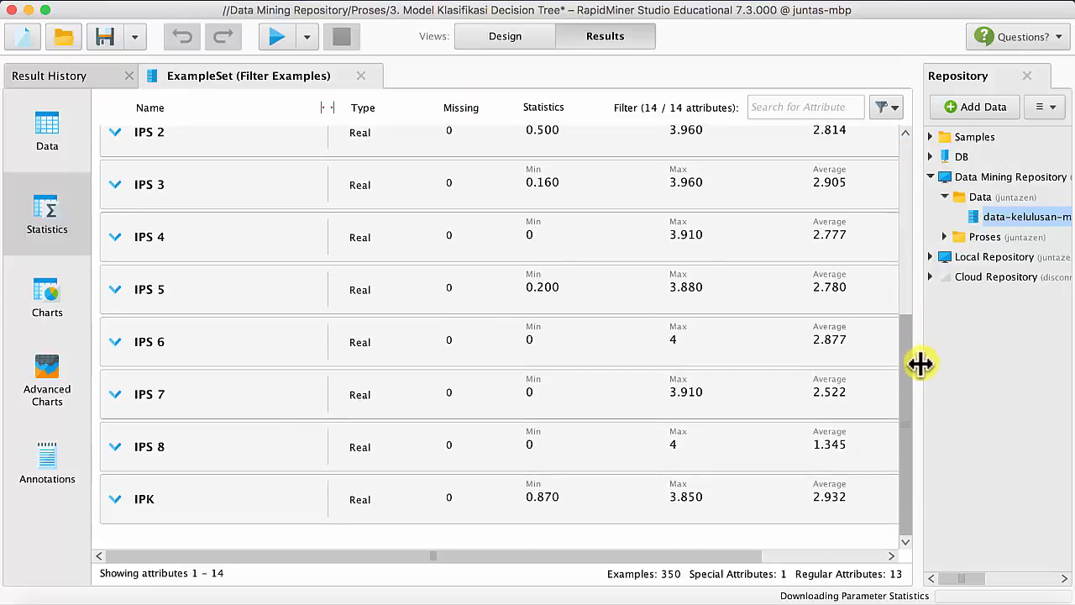
pyautogui.moveTo(914, 309); pyautogui.dragTo(912, 149)
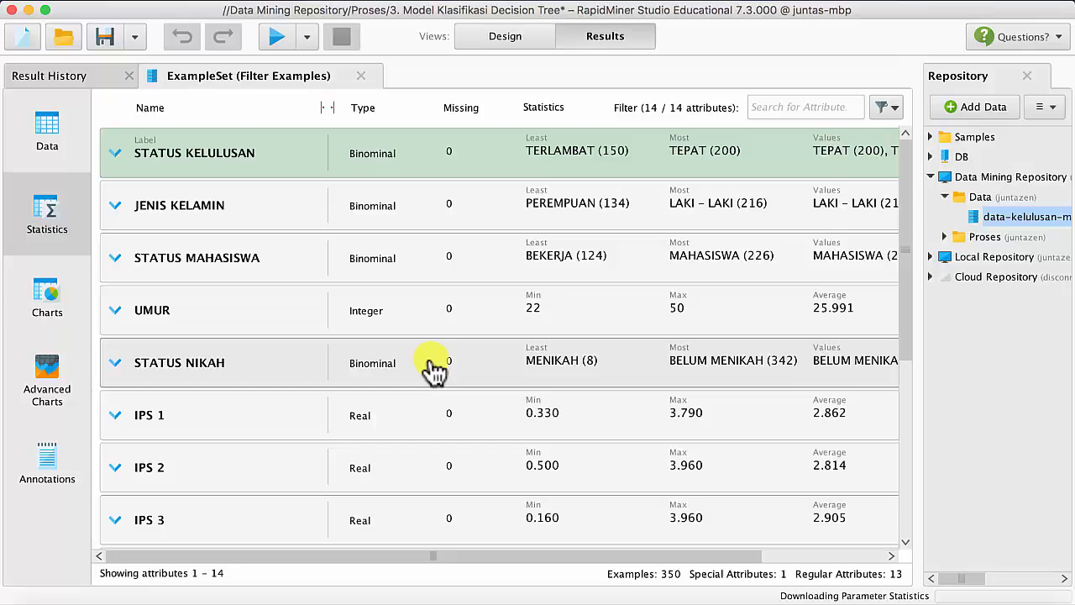
# Search the operators for "decision" and insert Decision Tree between Filter Examples and the result port
pyautogui.click(507, 36)
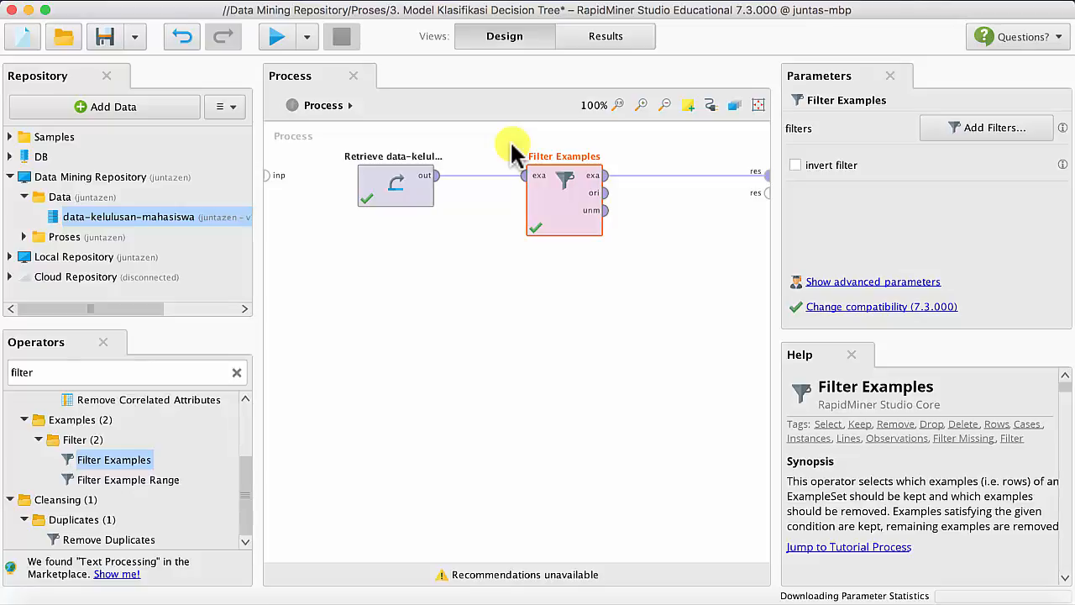
pyautogui.click(52, 369)
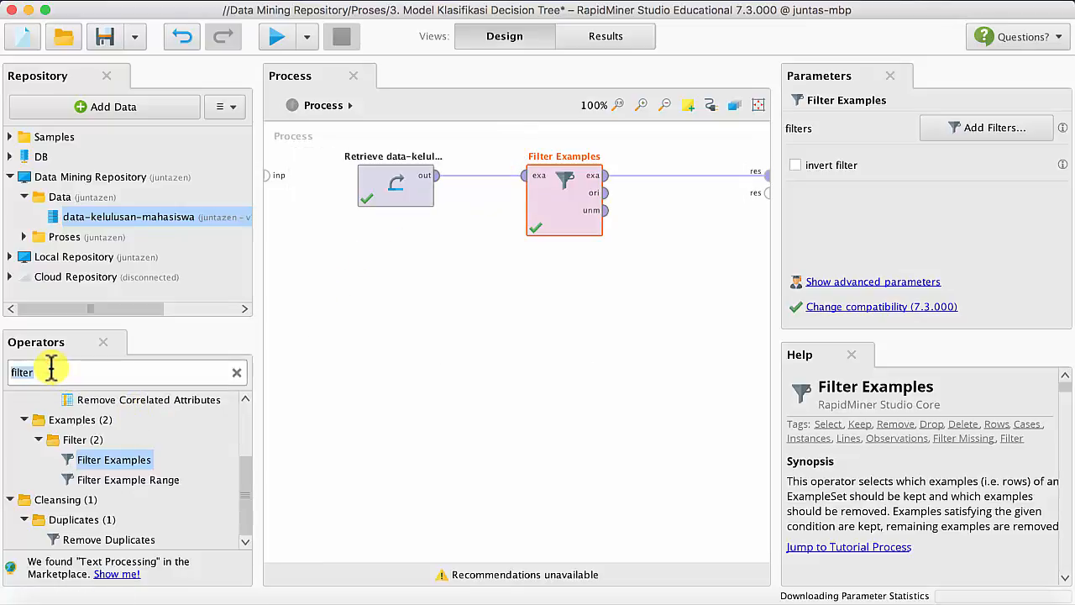
pyautogui.write('decis')
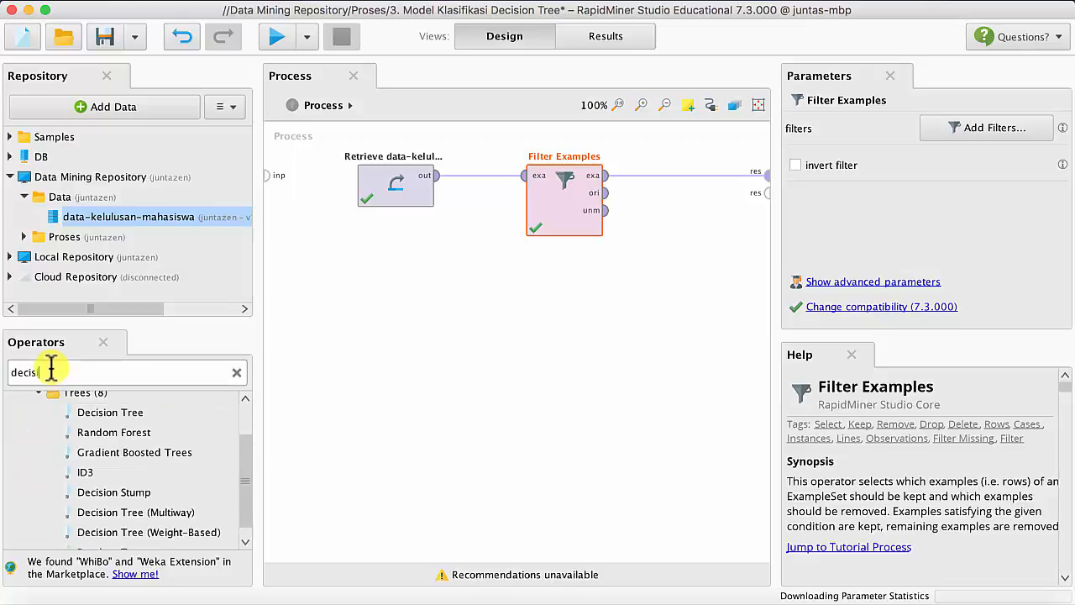
pyautogui.write('ion')
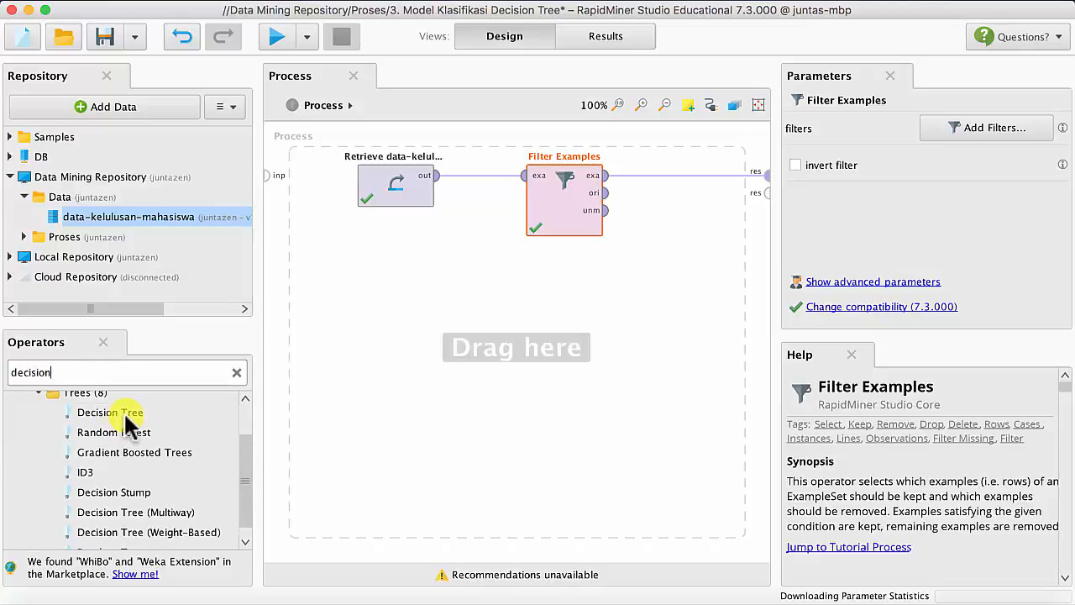
pyautogui.click(126, 414)
pyautogui.moveTo(126, 420); pyautogui.dragTo(681, 178)
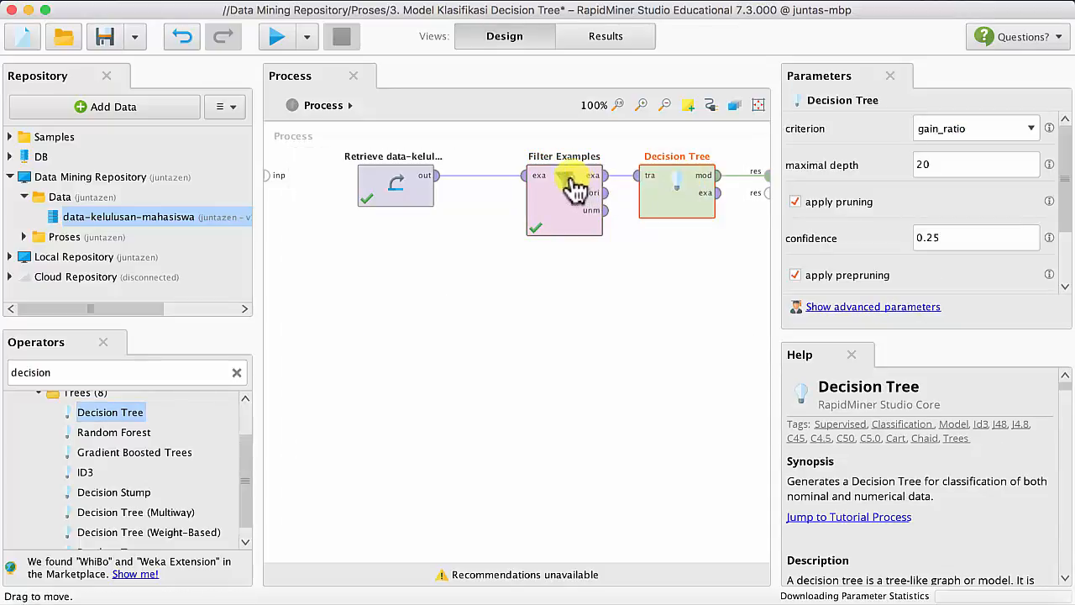
# Rearrange the Retrieve, Filter Examples and Decision Tree operators further toward the process input, keeping them in one spaced-out row
pyautogui.moveTo(566, 177); pyautogui.dragTo(501, 172)
pyautogui.moveTo(407, 178); pyautogui.dragTo(346, 173)
pyautogui.click(492, 183)
pyautogui.moveTo(491, 183); pyautogui.dragTo(470, 181)
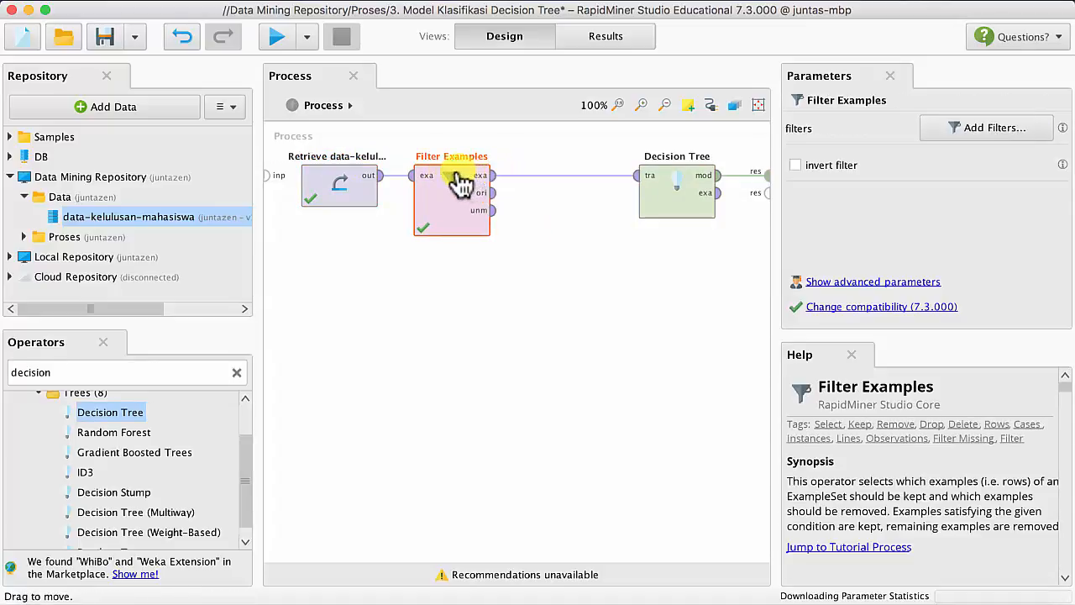
pyautogui.moveTo(685, 179); pyautogui.dragTo(624, 187)
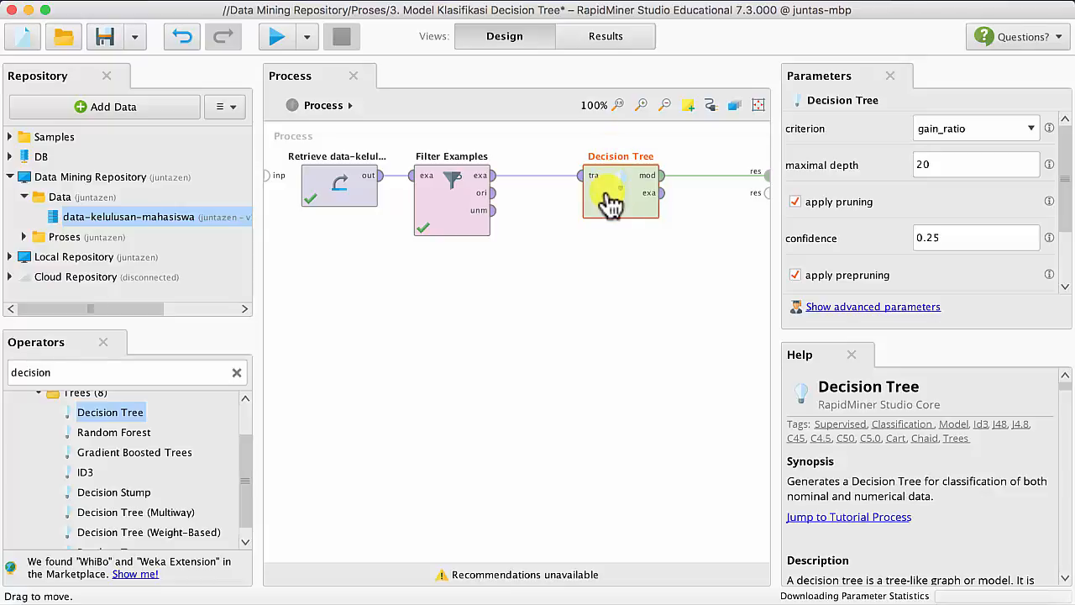
# Rename the Filter Examples operator as Preprocessing and move Decision Tree closer to it in the same row
pyautogui.rightClick(455, 195)
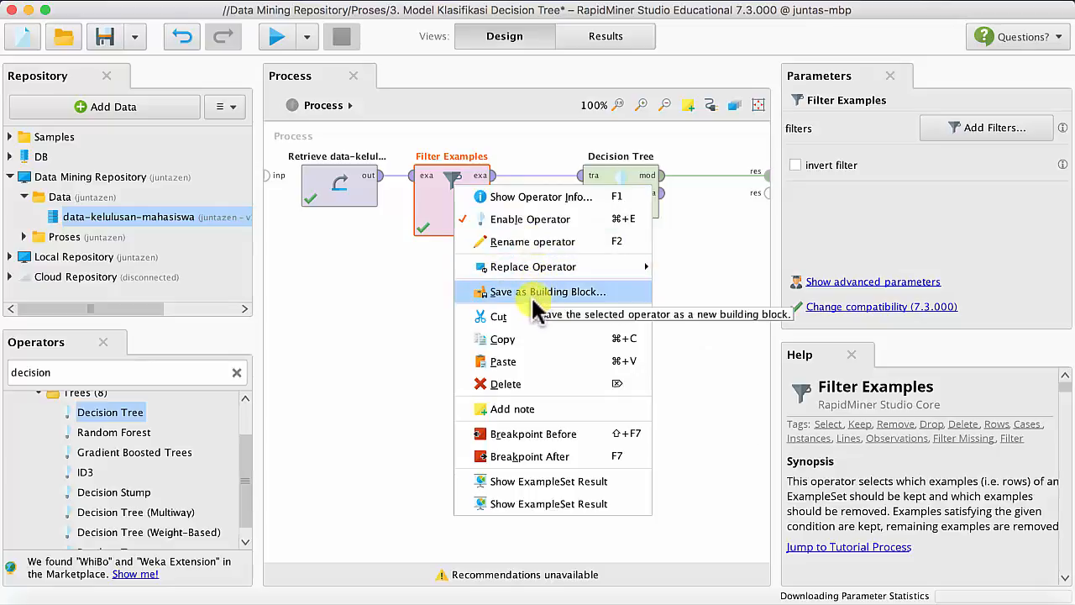
pyautogui.click(542, 241)
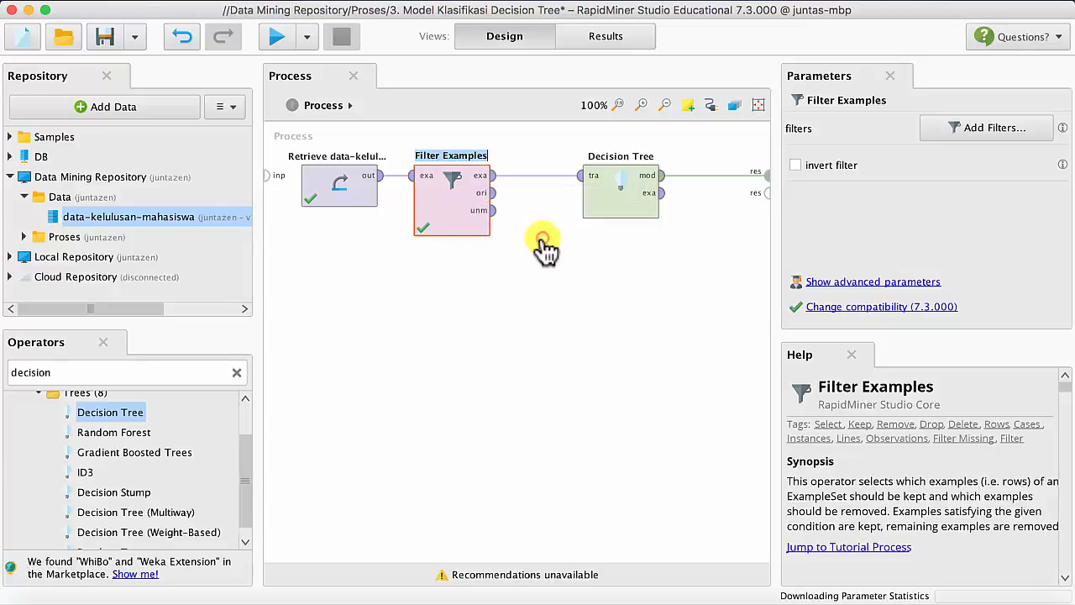
pyautogui.write('P')
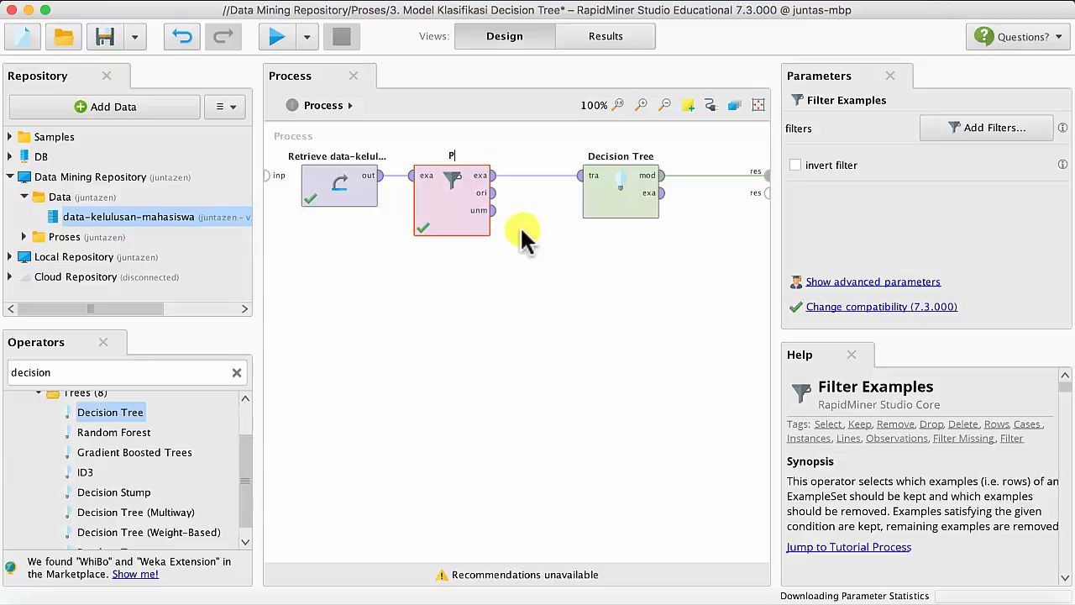
pyautogui.write('reprocessing')
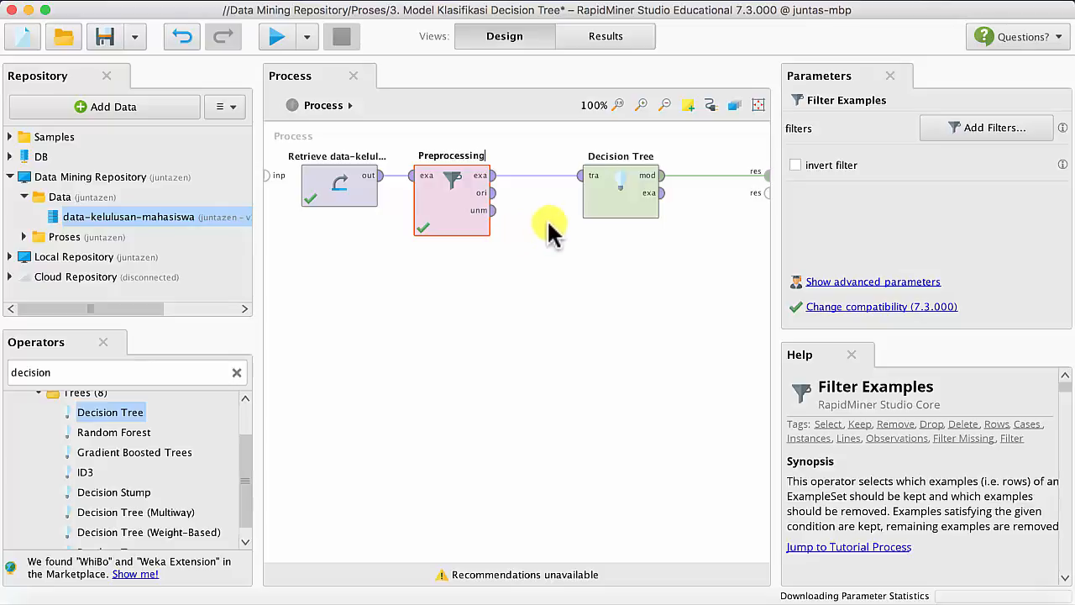
pyautogui.press('Return')
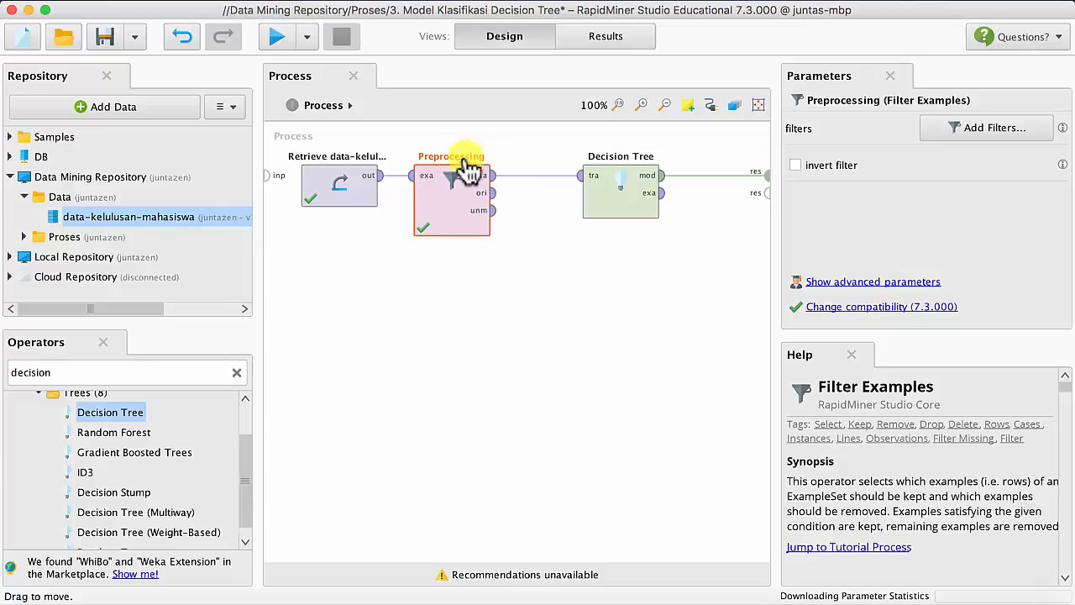
pyautogui.moveTo(624, 180); pyautogui.dragTo(565, 183)
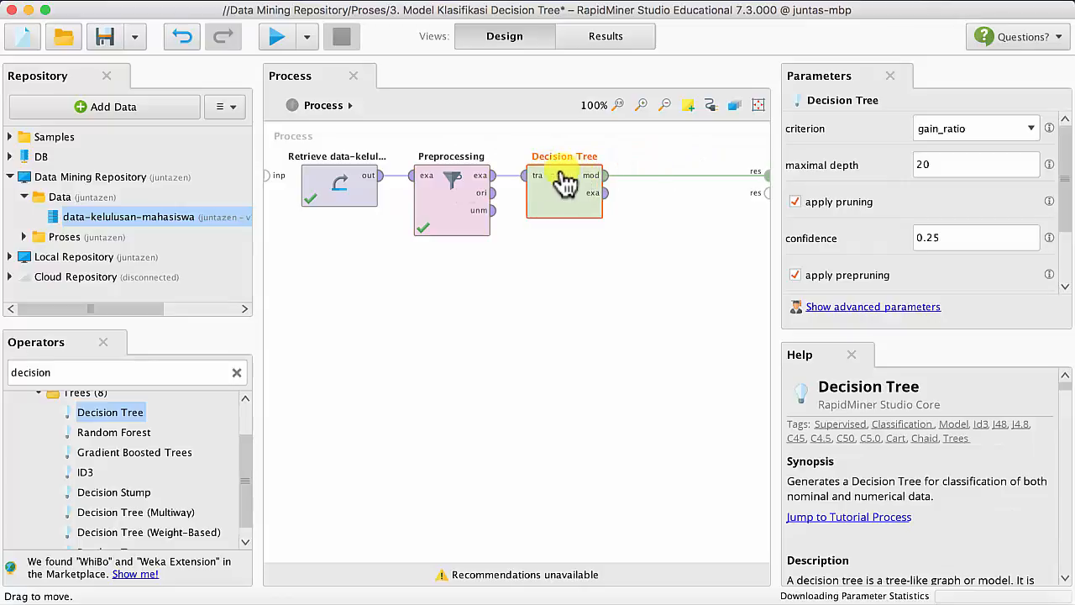
# Attach the note "Proses memfilter data yang missing values" to the Preprocessing operator
pyautogui.click(446, 172)
pyautogui.rightClick(446, 171)
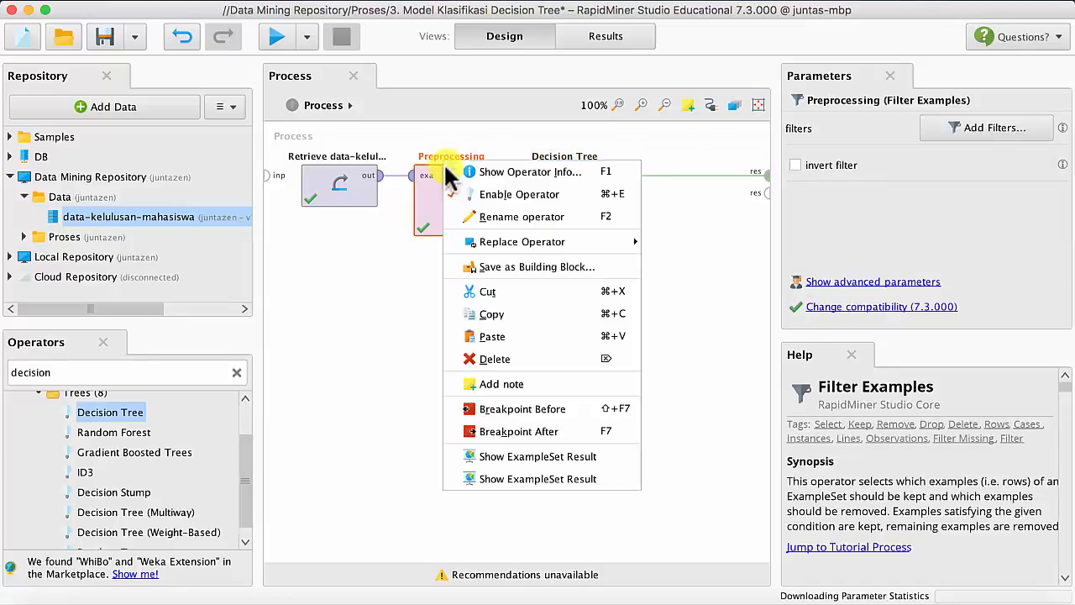
pyautogui.click(502, 384)
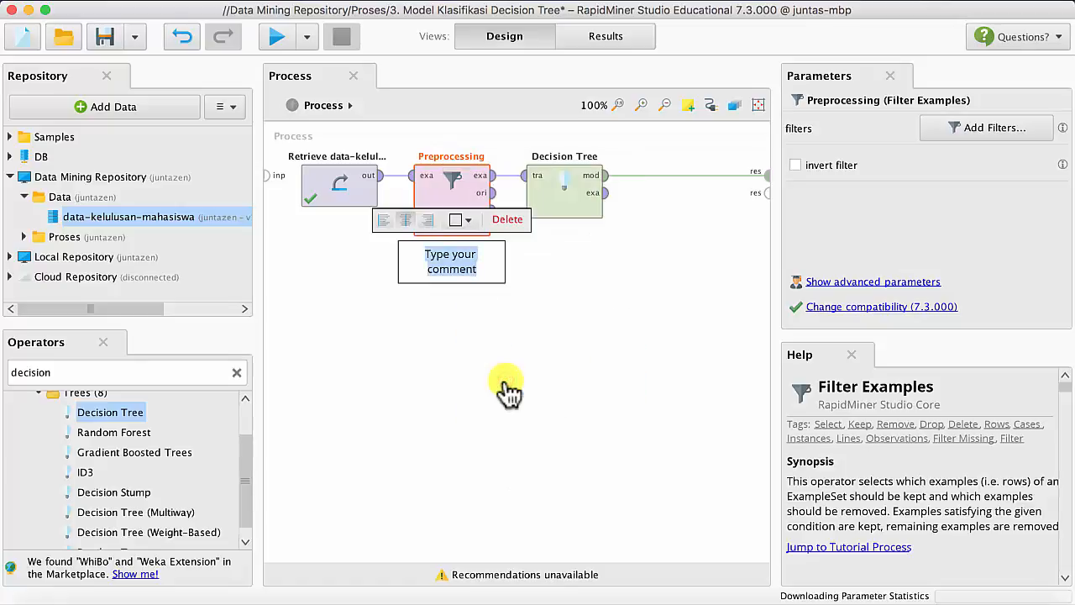
pyautogui.write('Proses')
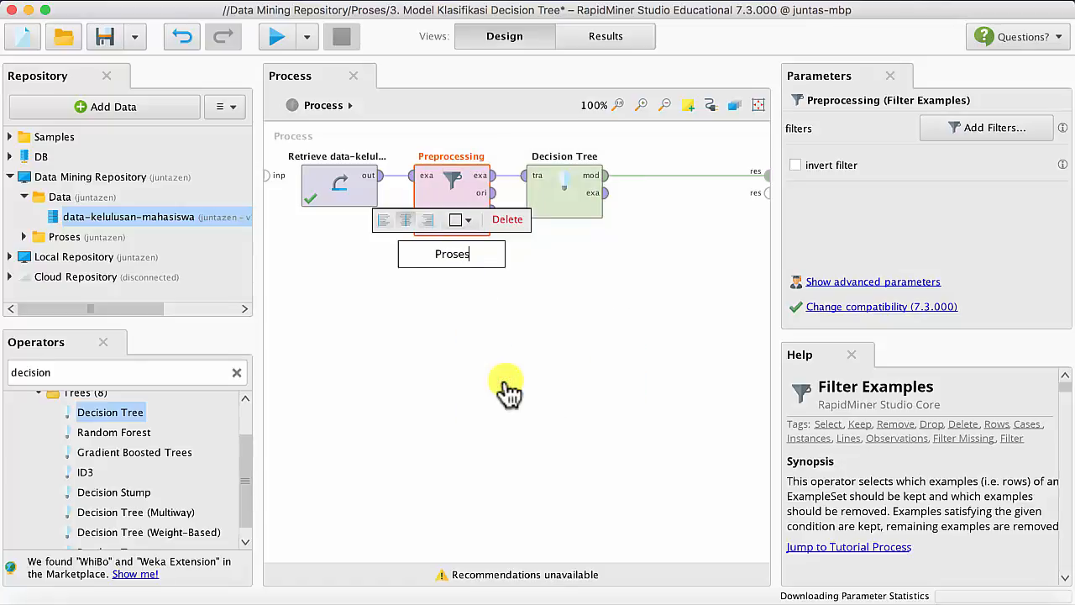
pyautogui.write(' memfilter d')
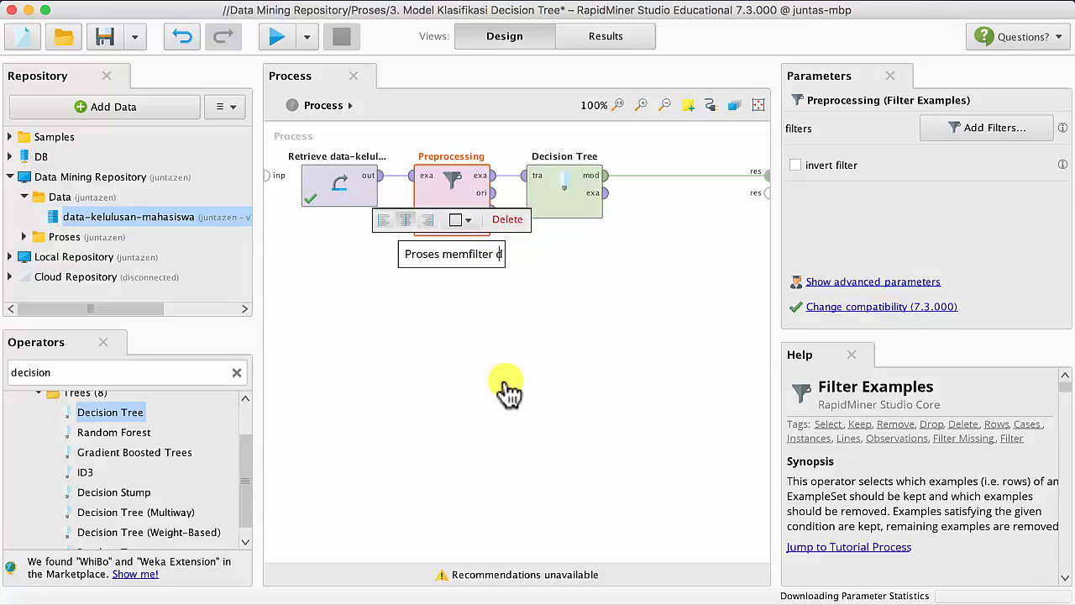
pyautogui.write('ata yang ')
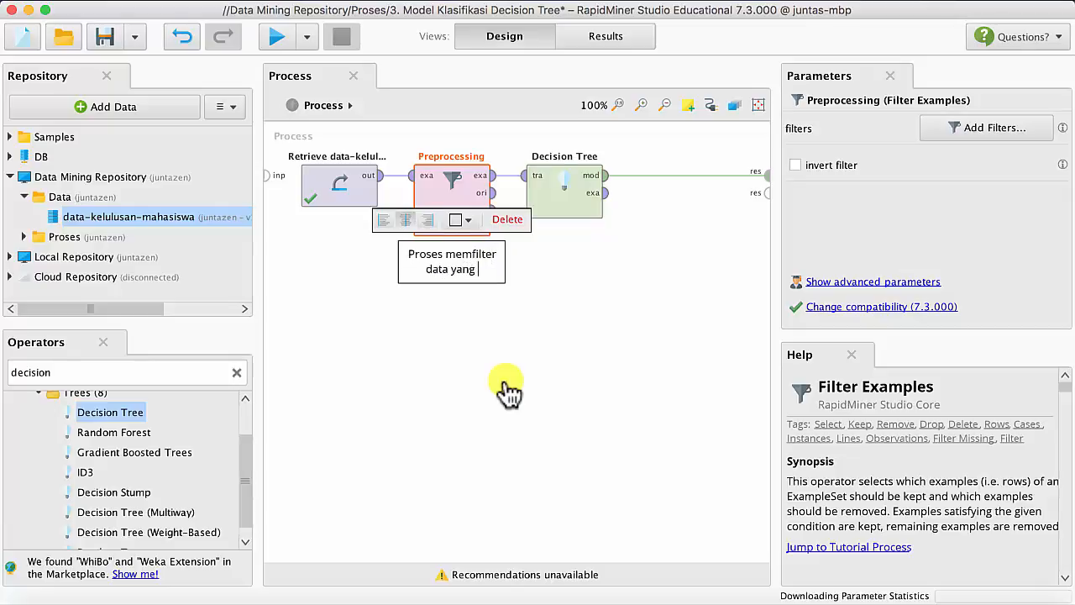
pyautogui.write('missing values')
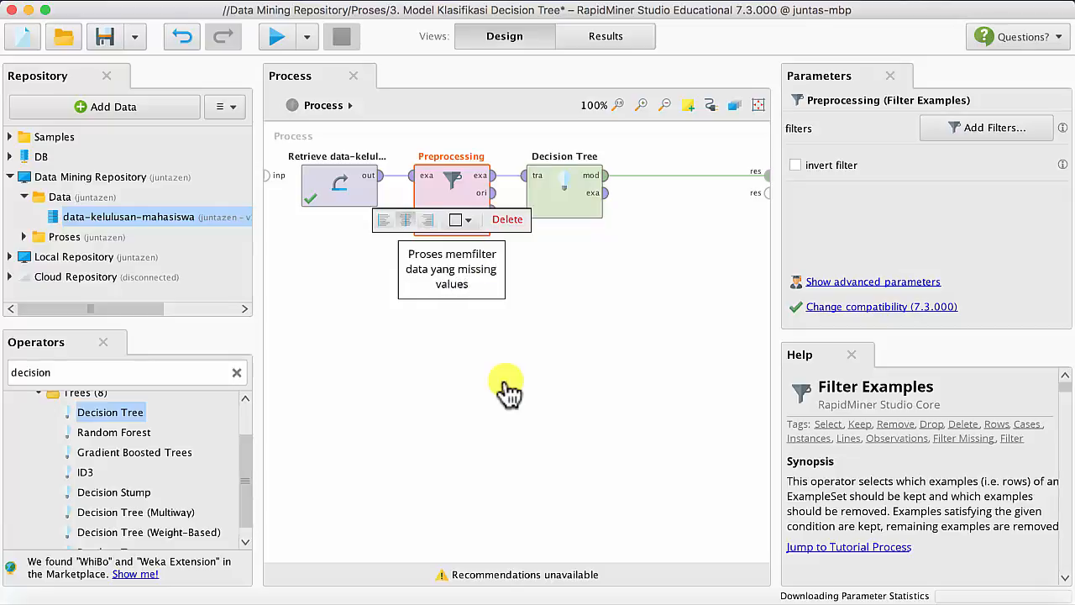
pyautogui.click(536, 295)
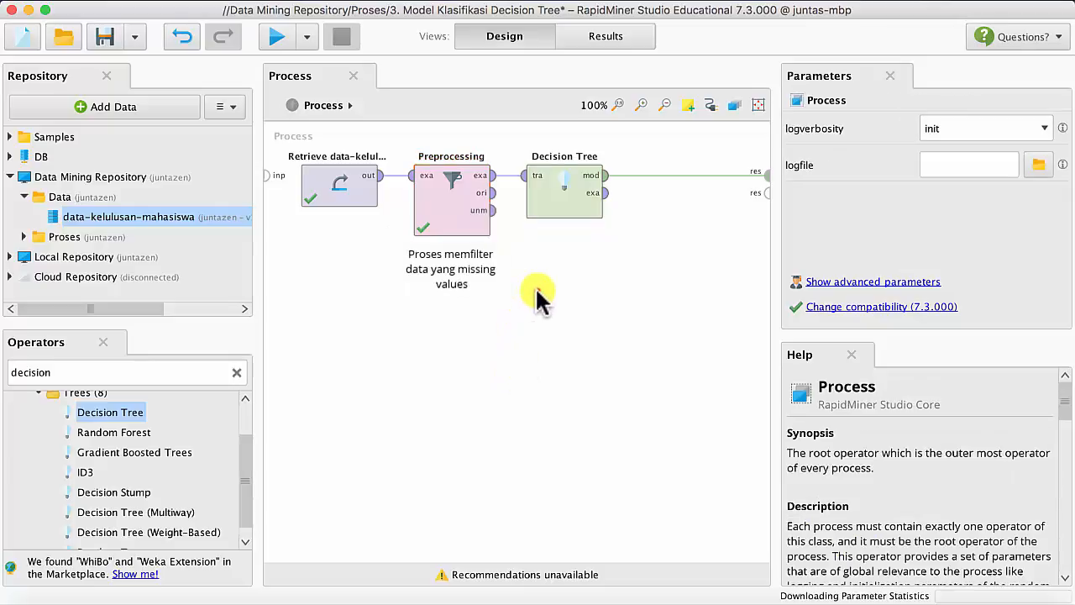
# Attach the note "Blok Model untuk proses klasifikasi dengan algoritma Decision Tree" to the Decision Tree operator
pyautogui.click(454, 228)
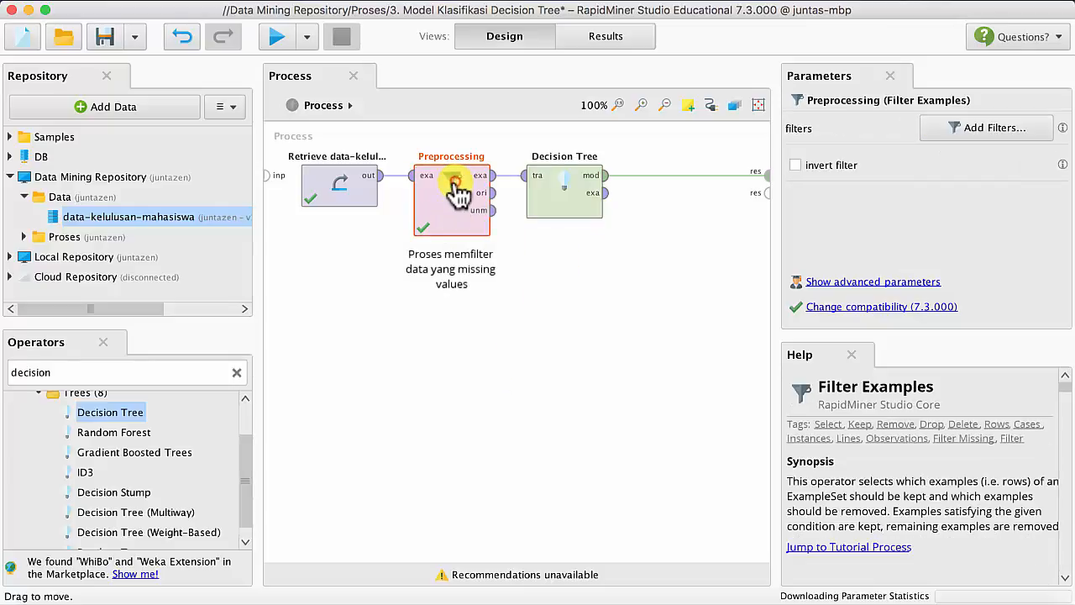
pyautogui.click(570, 183)
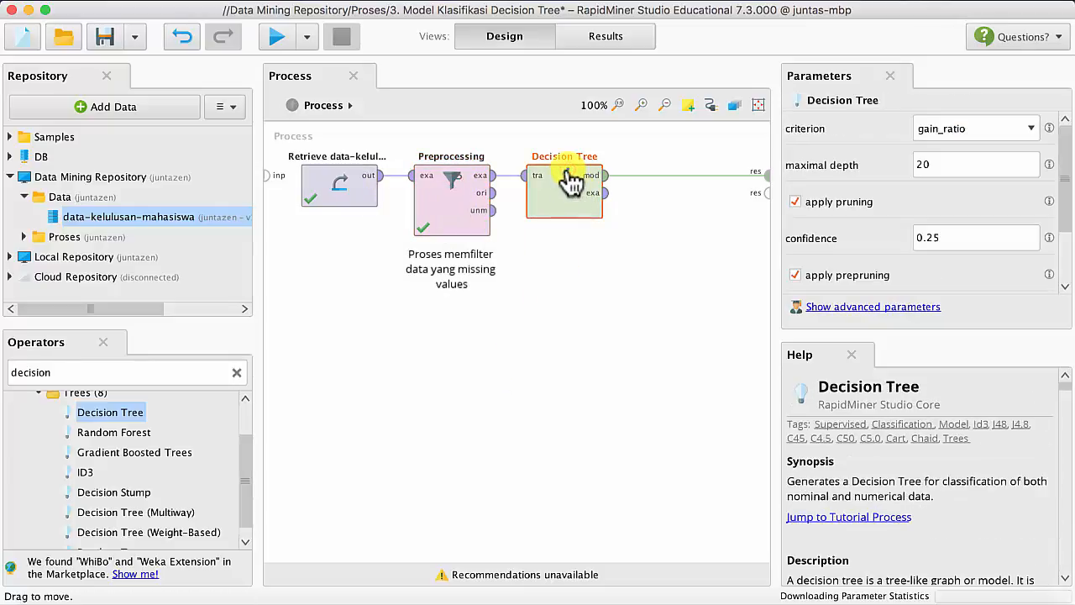
pyautogui.rightClick(571, 183)
pyautogui.click(615, 392)
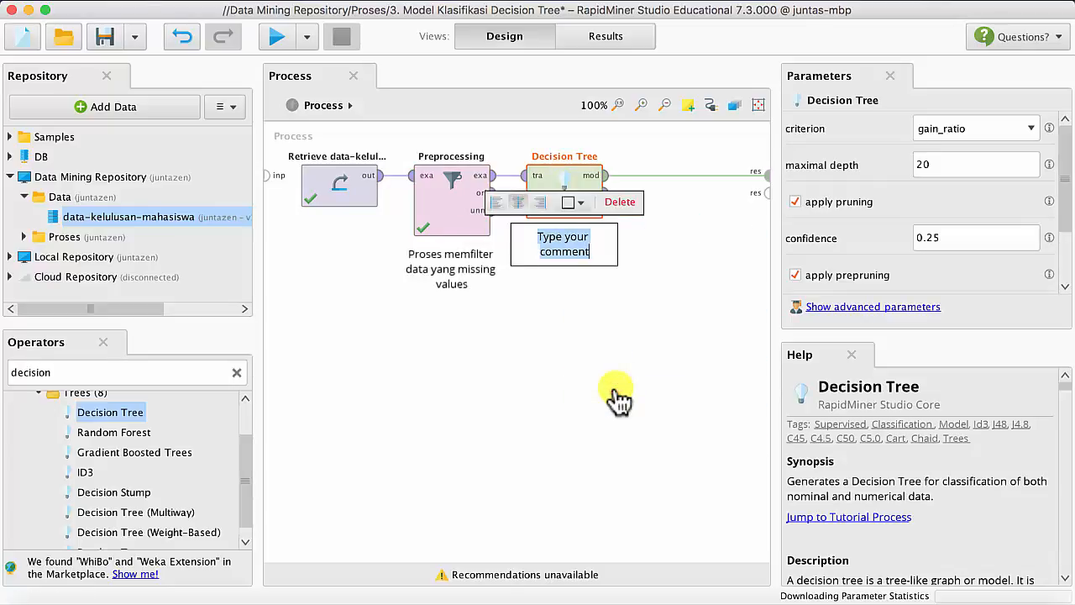
pyautogui.write('Blok Mo')
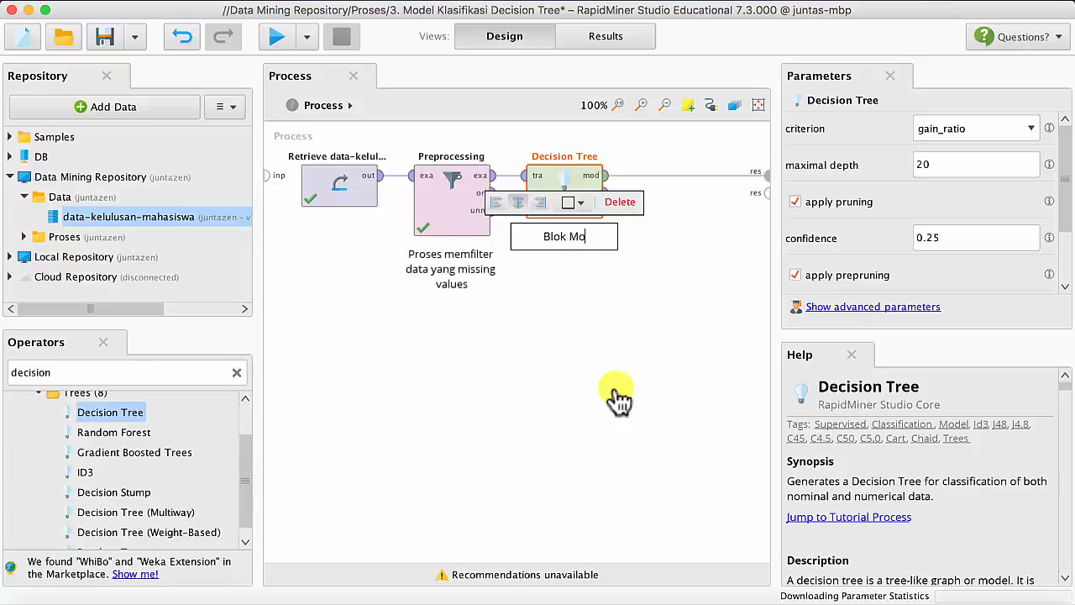
pyautogui.write('del untuk kla')
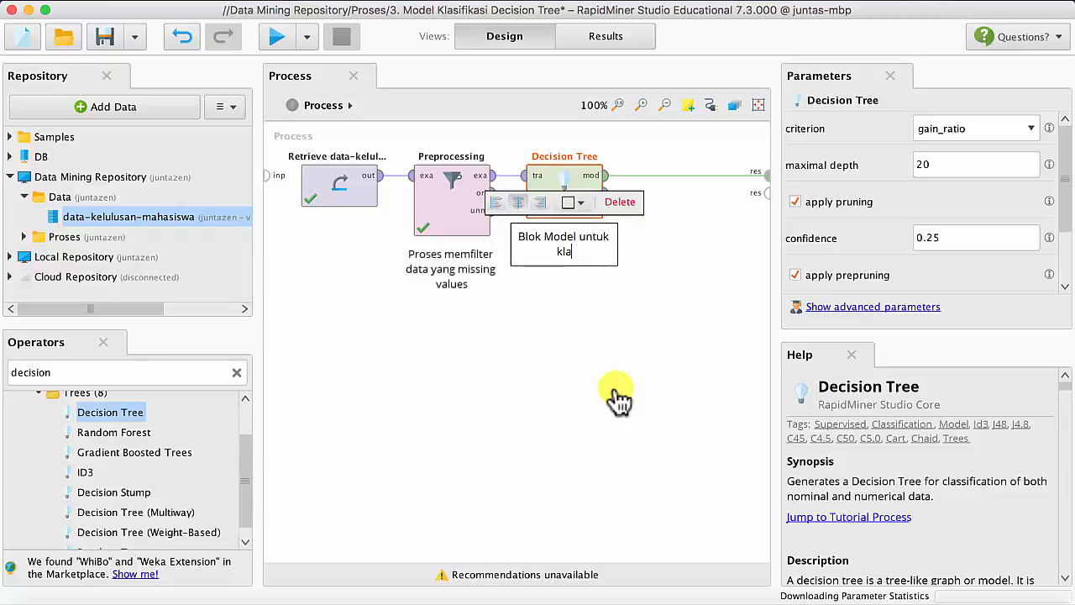
pyautogui.press('BackSpace')
pyautogui.press('BackSpace')
pyautogui.write('rpe')
pyautogui.press('BackSpace')
pyautogui.press('BackSpace')
pyautogui.press('BackSpace')
pyautogui.press('BackSpace')
pyautogui.write('proses klasifikasi')
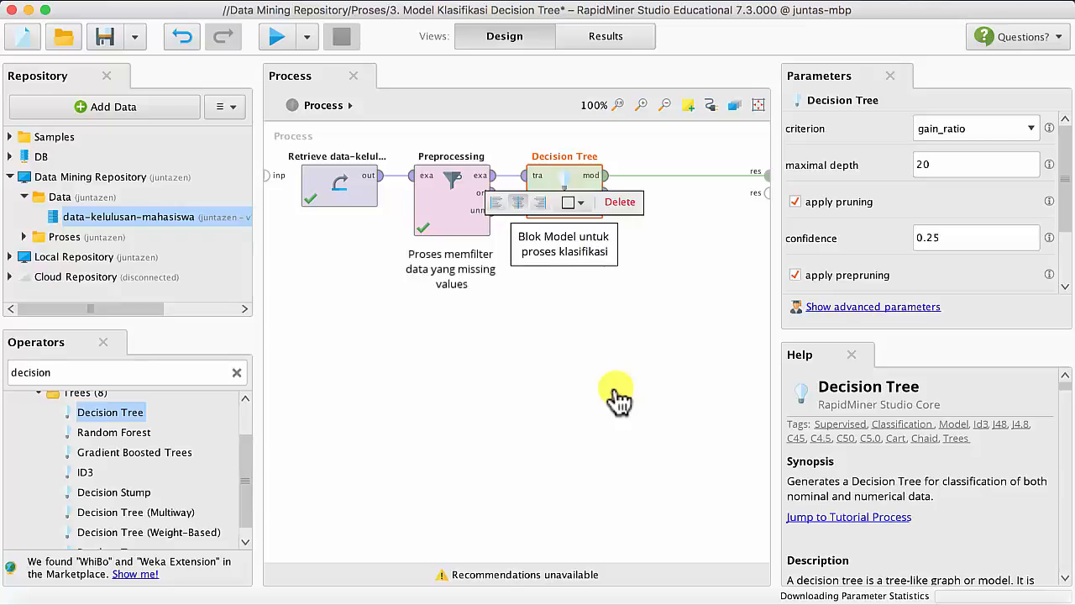
pyautogui.write(' denga')
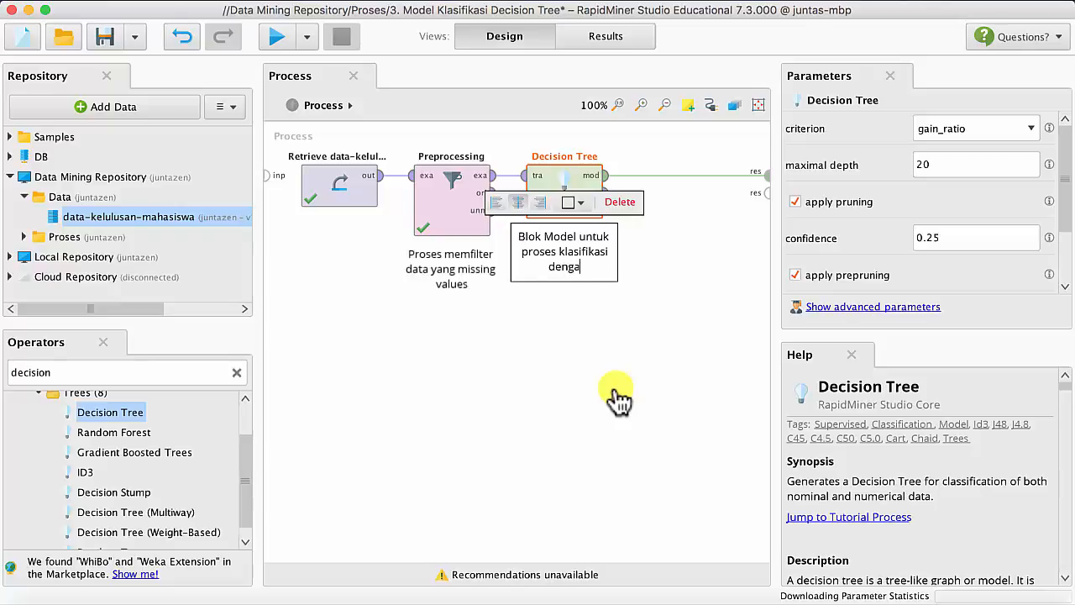
pyautogui.write('n algoritma D')
pyautogui.write('ec')
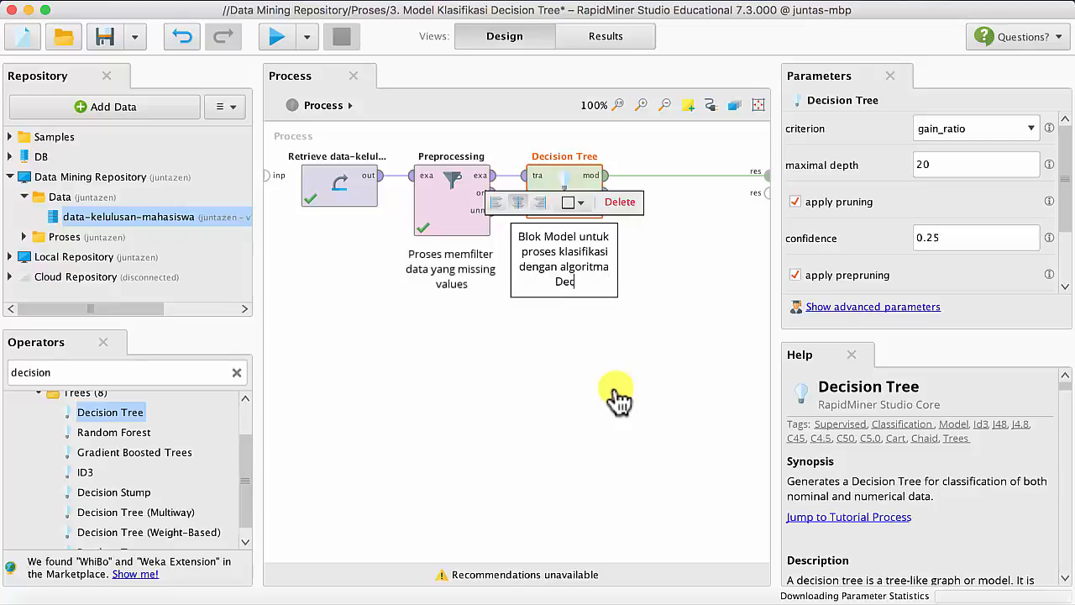
pyautogui.write('ision Tree')
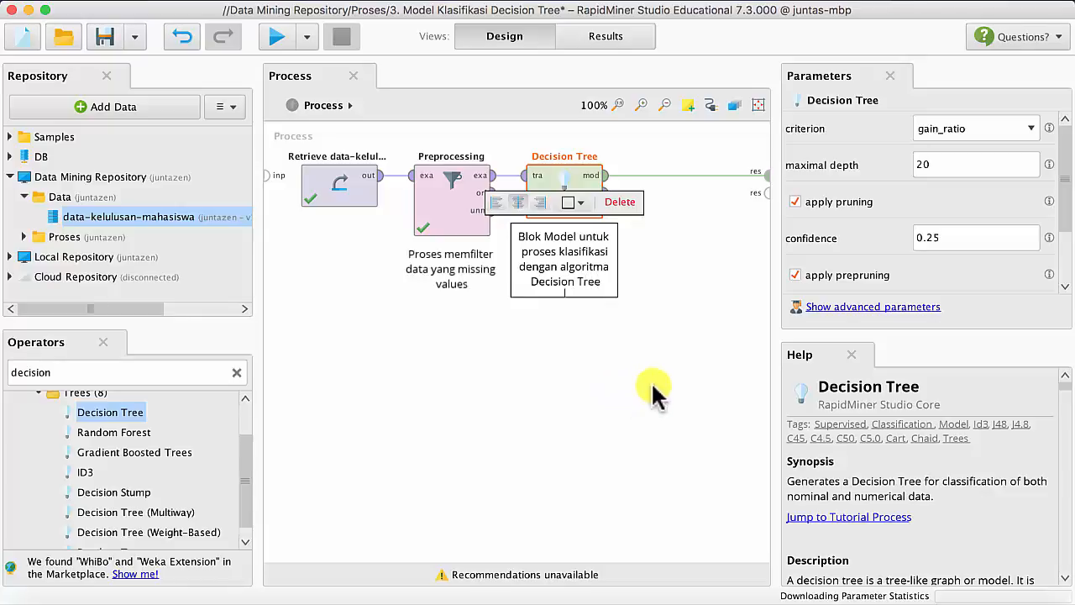
pyautogui.click(653, 386)
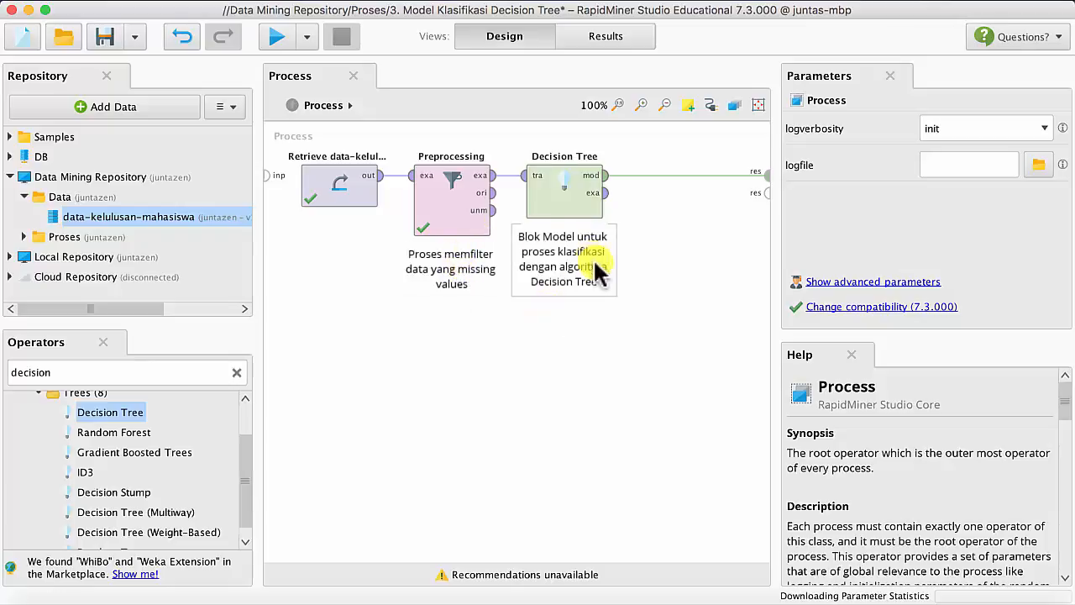
pyautogui.rightClick(455, 176)
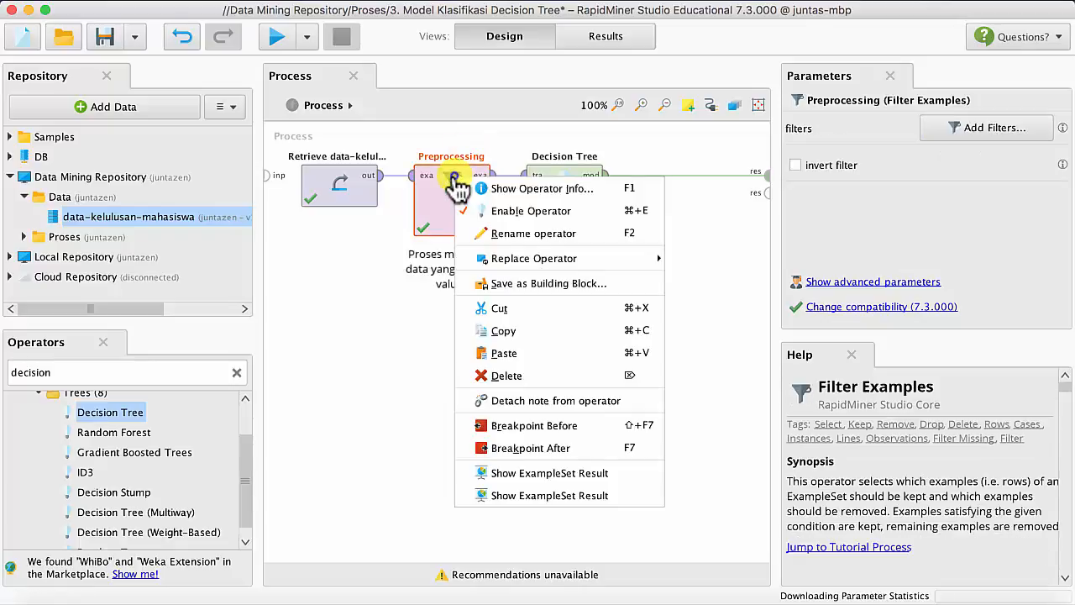
pyautogui.click(504, 231)
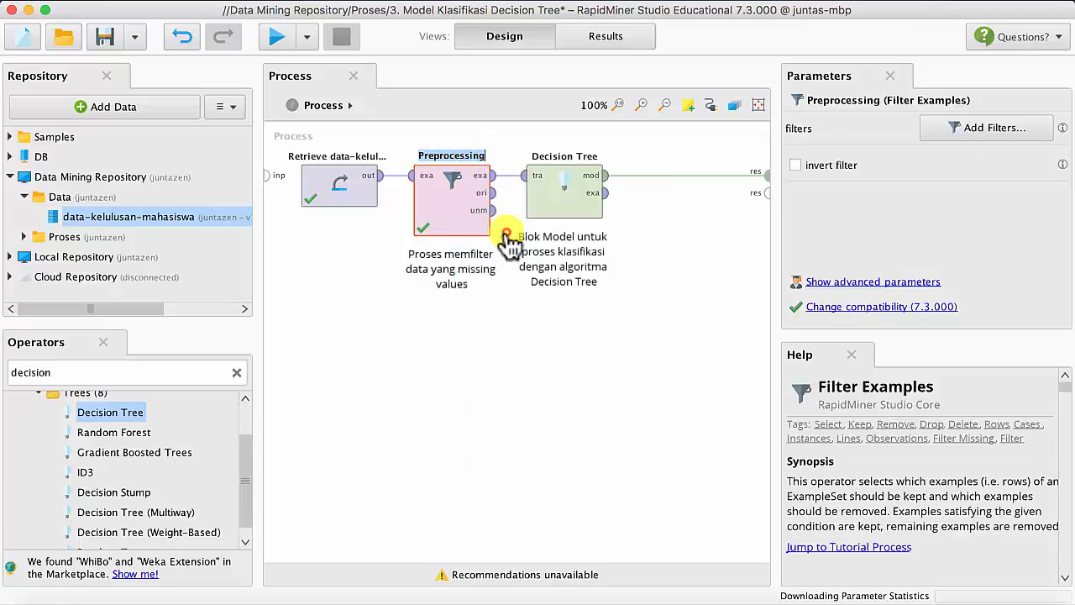
pyautogui.click(463, 204)
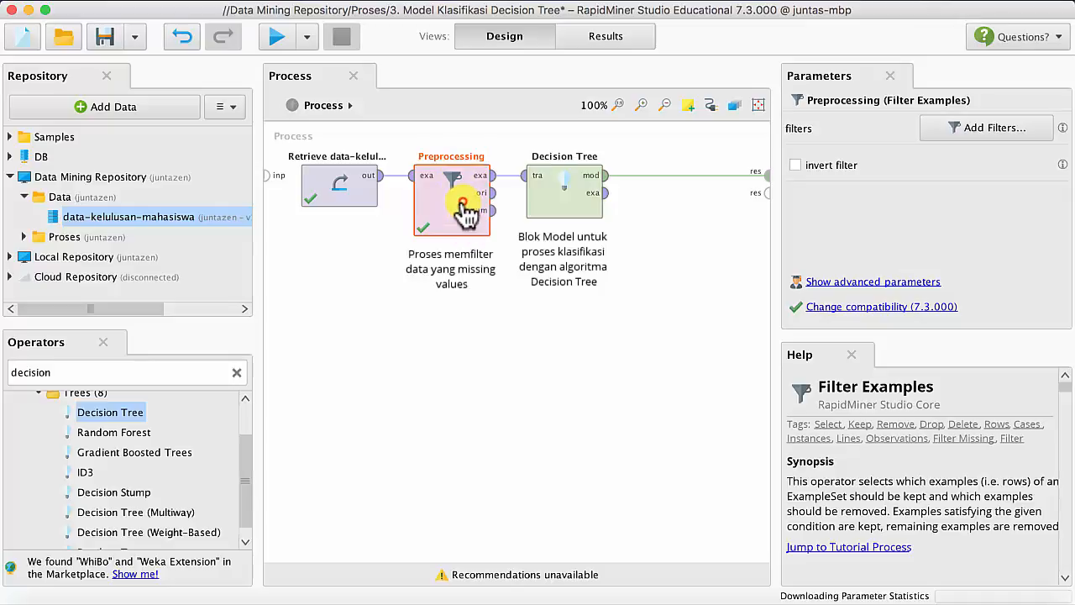
pyautogui.moveTo(483, 202)
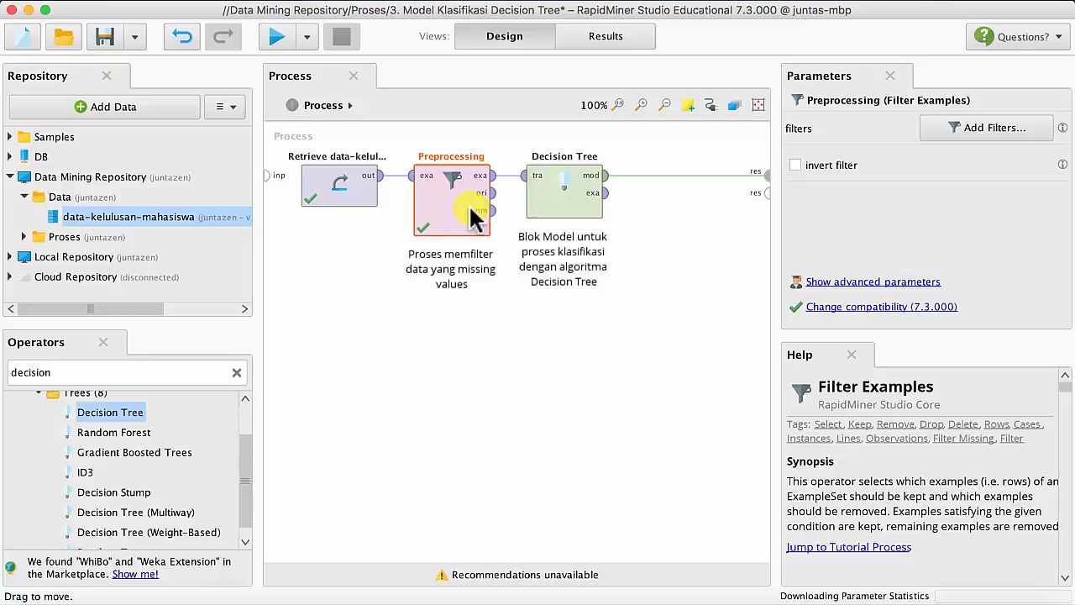
# Review the Decision Tree operator's parameters and choose gain_ratio as its criterion
pyautogui.click(577, 194)
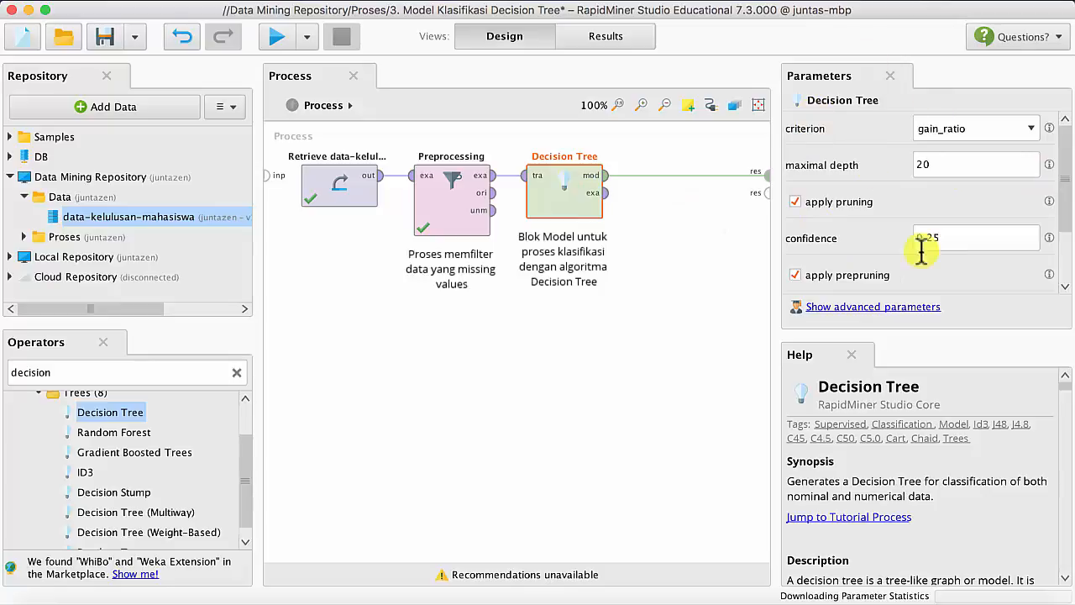
pyautogui.moveTo(1064, 158)
pyautogui.mouseDown()
pyautogui.moveTo(1069, 223)
pyautogui.moveTo(1060, 141)
pyautogui.mouseUp()
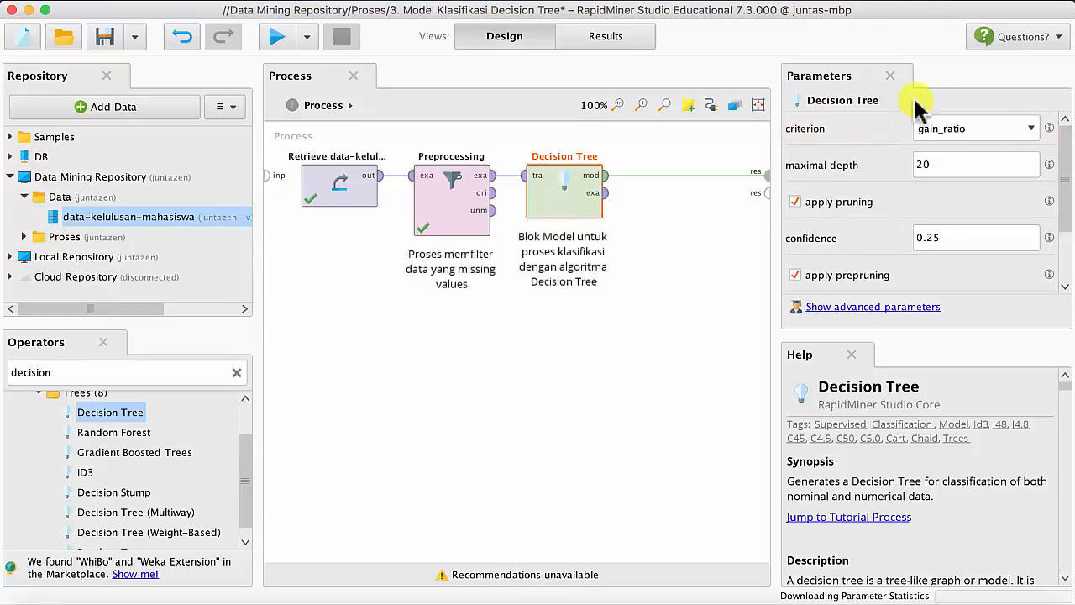
pyautogui.click(998, 130)
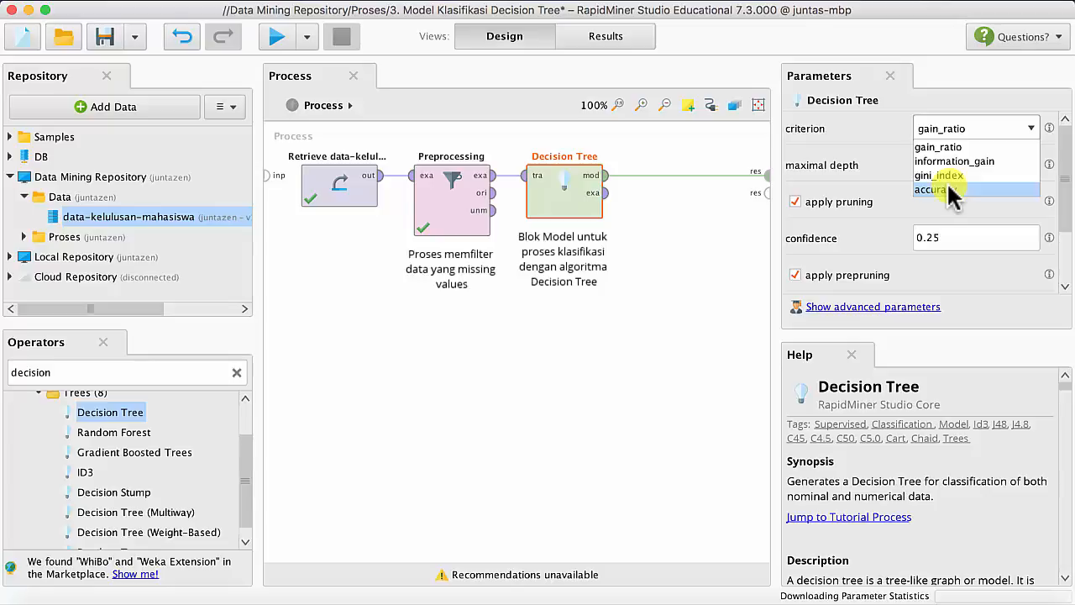
pyautogui.click(954, 148)
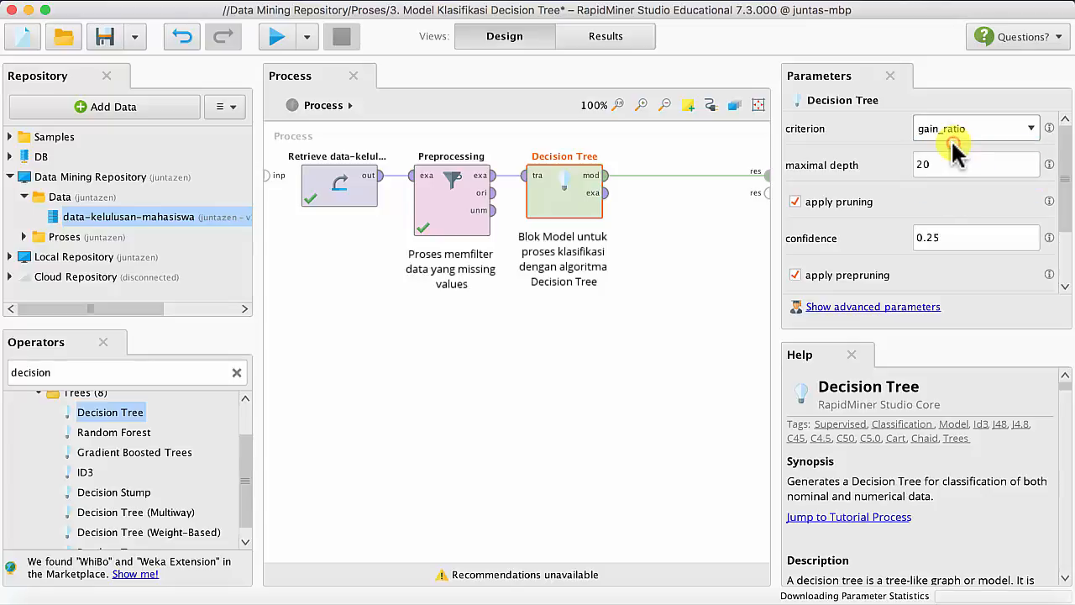
# Run the process and examine the branches and leaf classes of the generated decision tree graph
pyautogui.click(280, 37)
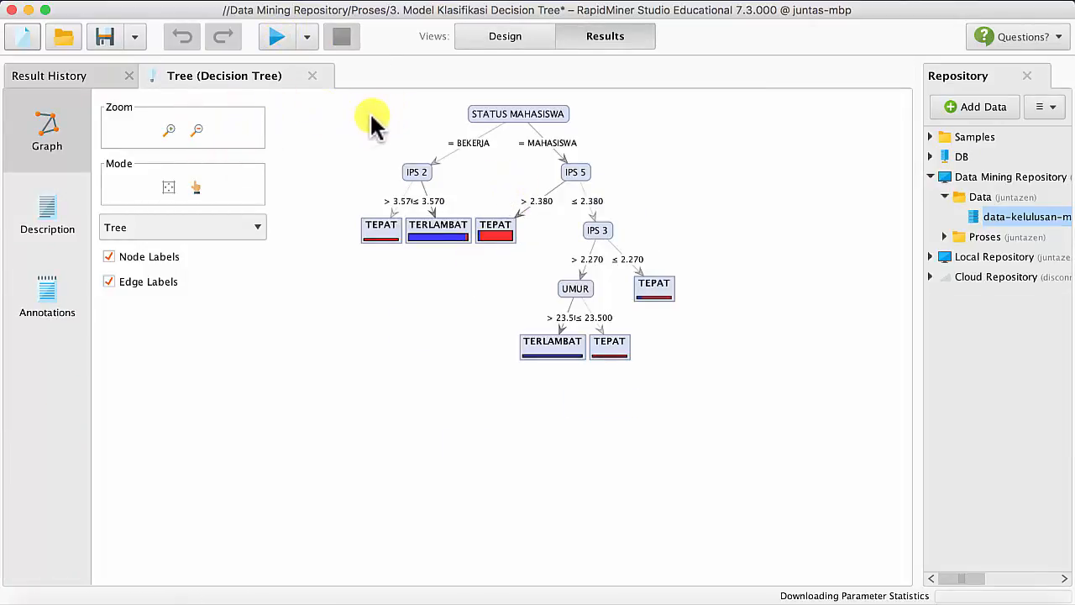
pyautogui.moveTo(337, 97); pyautogui.dragTo(342, 125)
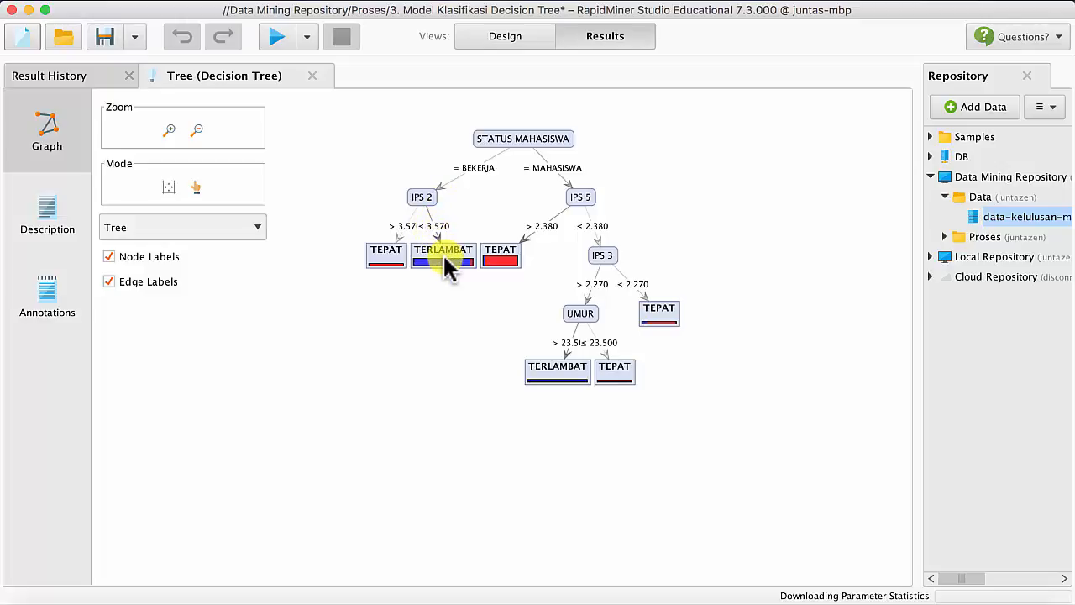
pyautogui.moveTo(455, 256)
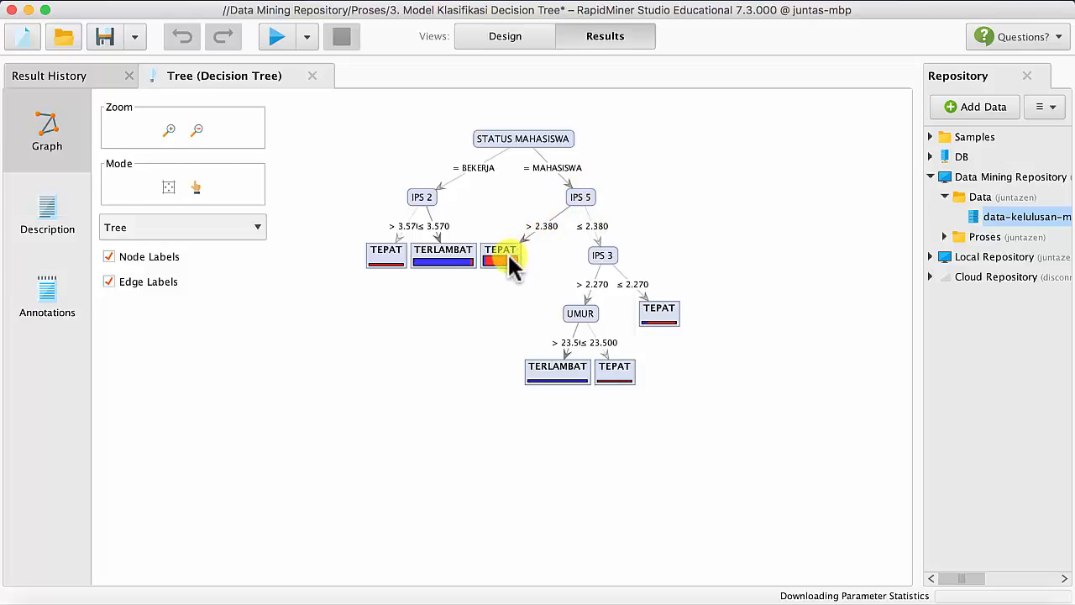
pyautogui.moveTo(509, 254)
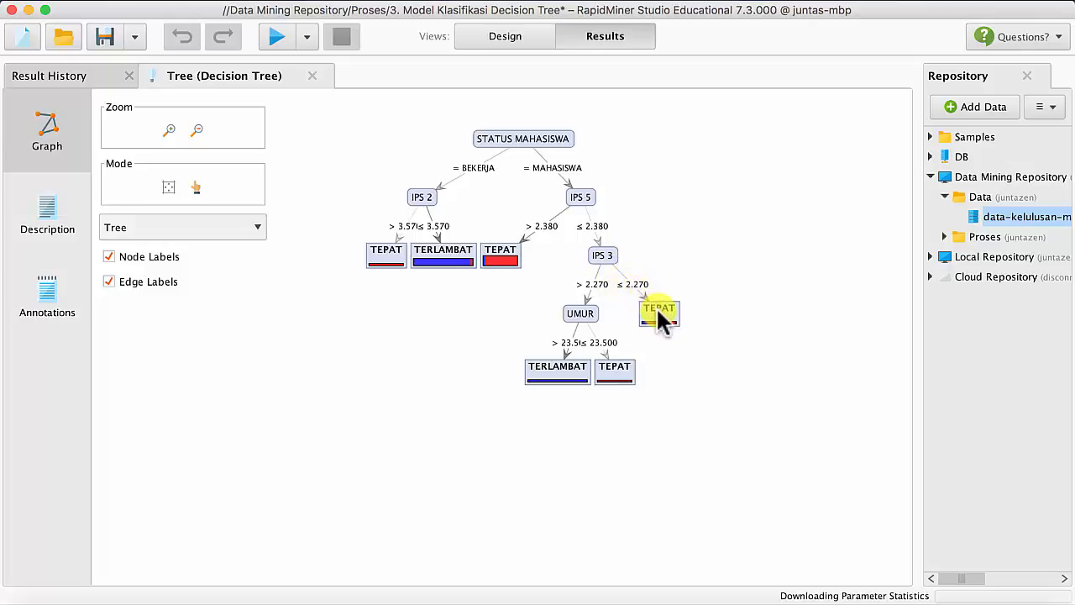
# Inspect the remaining leaf classes in the decision tree graph and read the tree's text description of its rules
pyautogui.moveTo(658, 310)
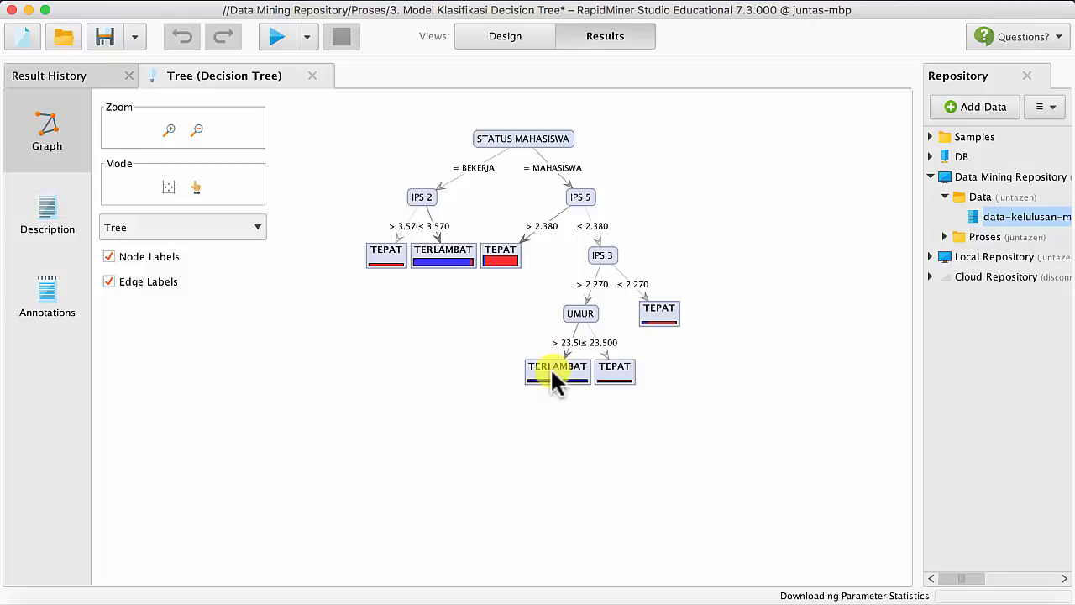
pyautogui.moveTo(550, 367)
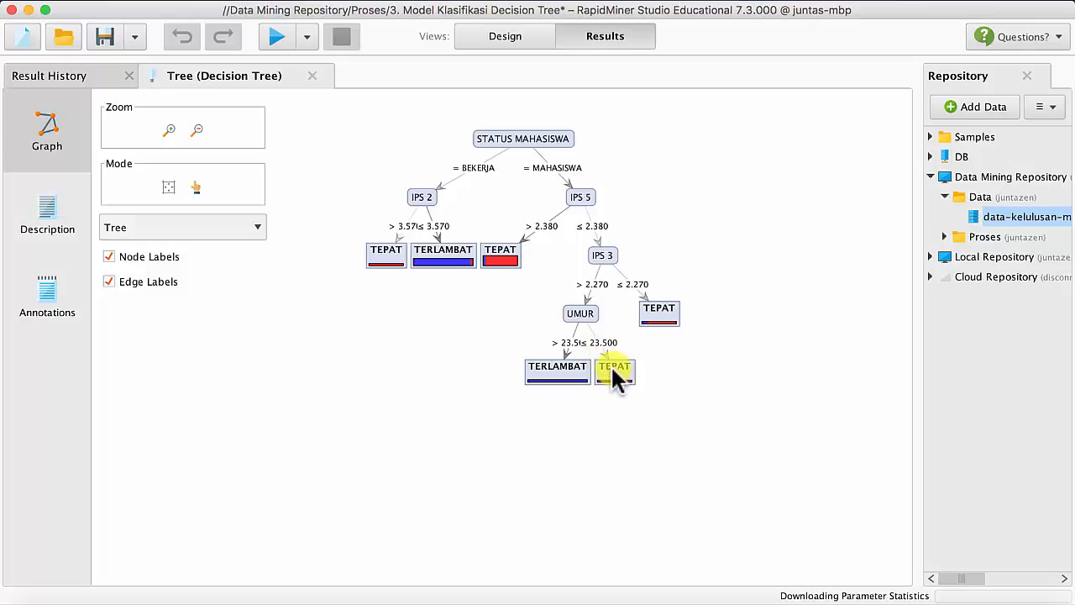
pyautogui.moveTo(614, 375)
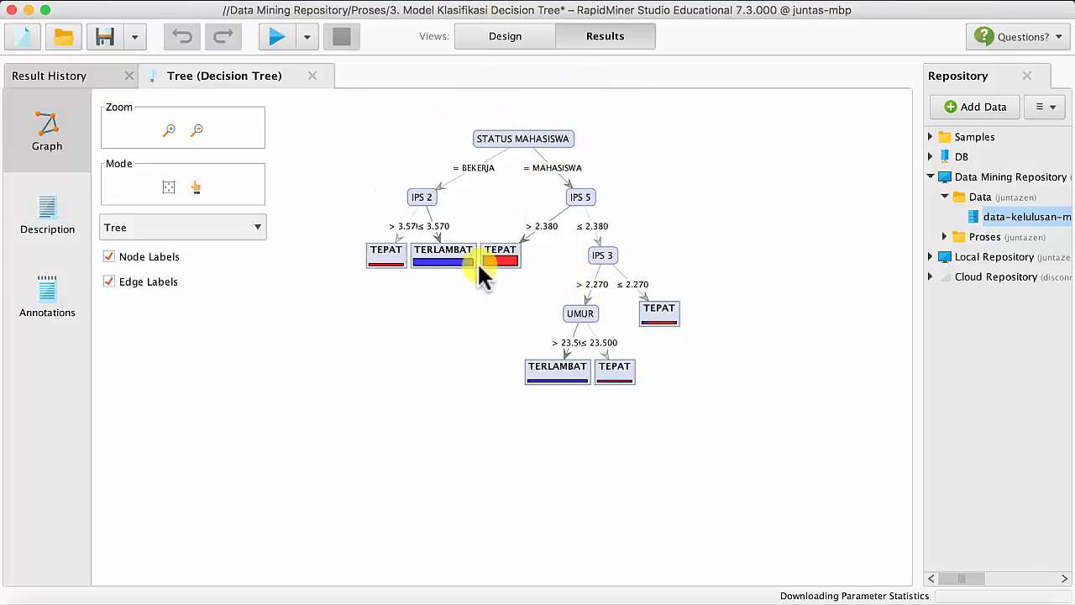
pyautogui.click(62, 214)
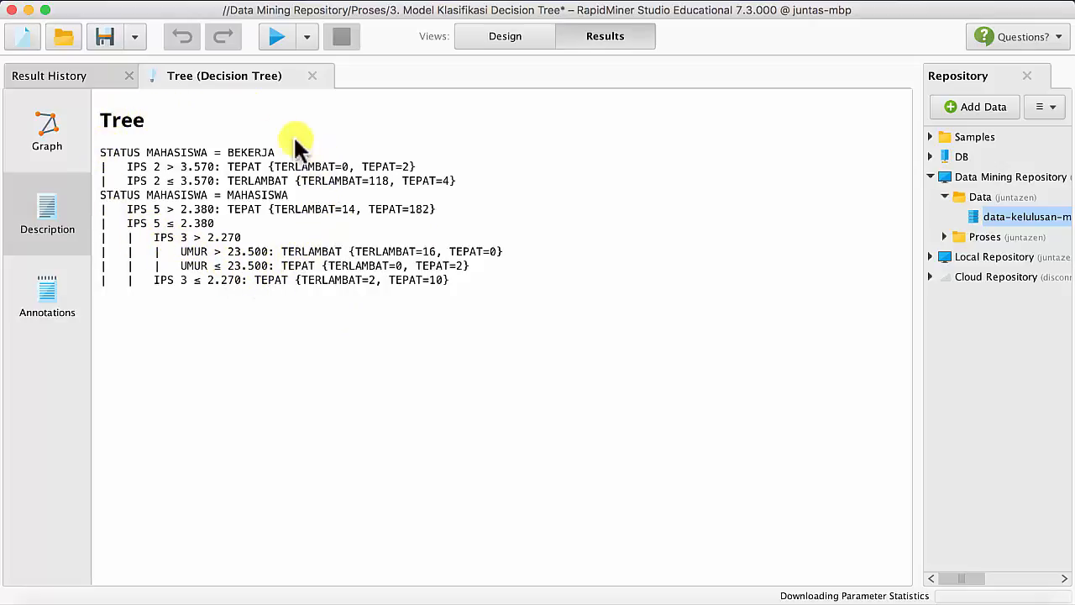
# Return to the process design and store the process in the Proses folder as "3. Model Klasifikasi Decision Tree"
pyautogui.click(520, 37)
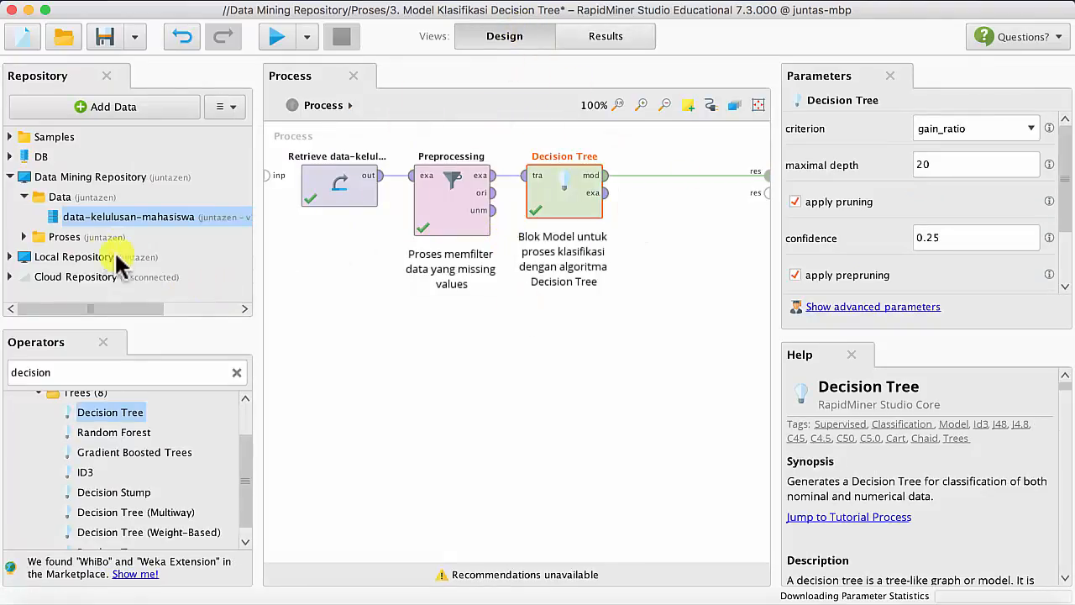
pyautogui.click(67, 238)
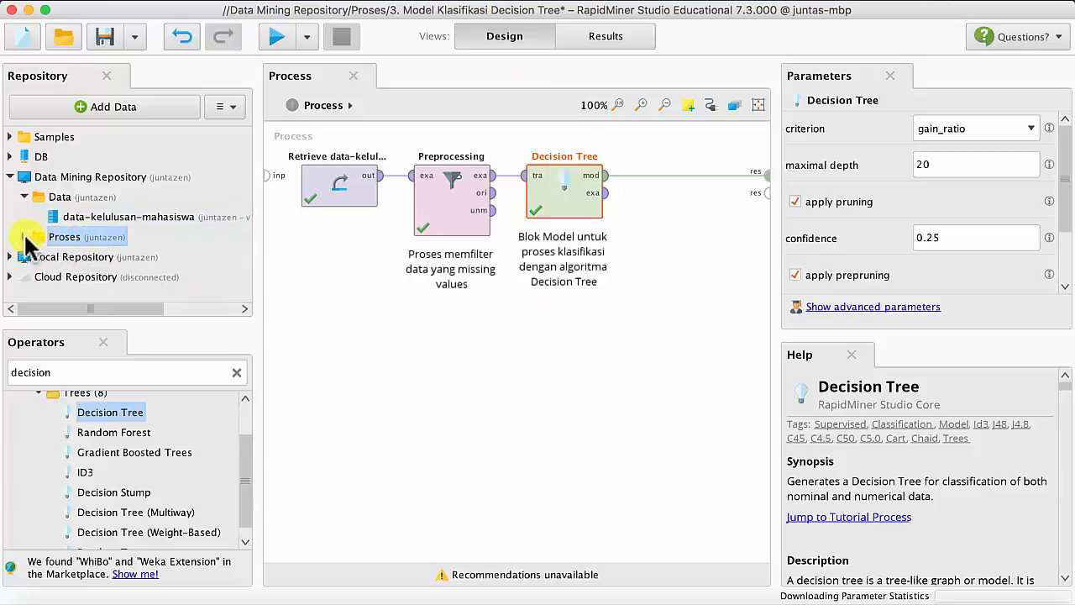
pyautogui.click(24, 237)
pyautogui.rightClick(64, 238)
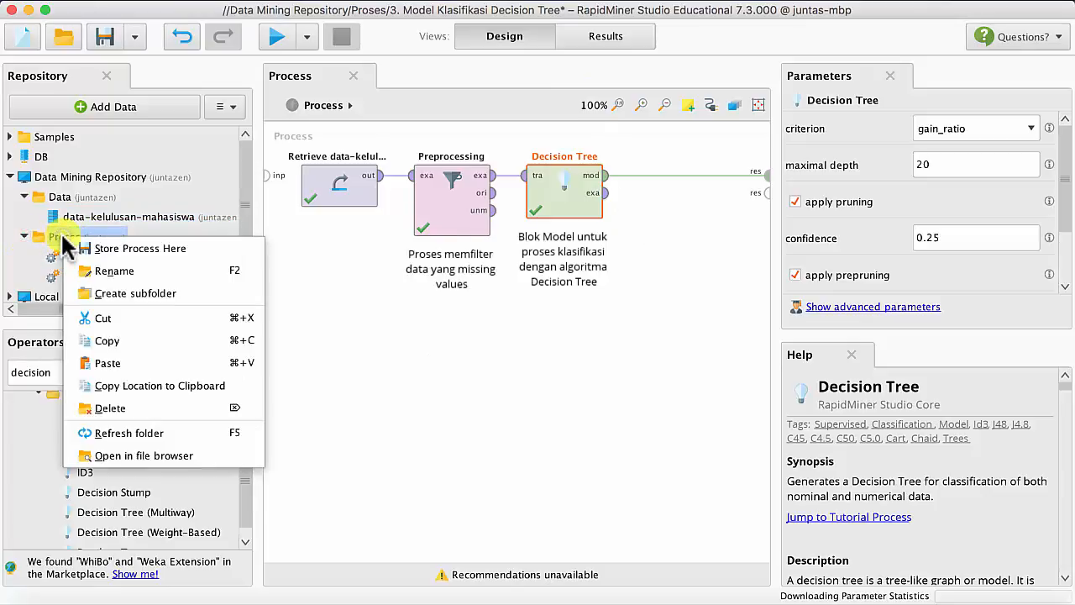
pyautogui.click(93, 250)
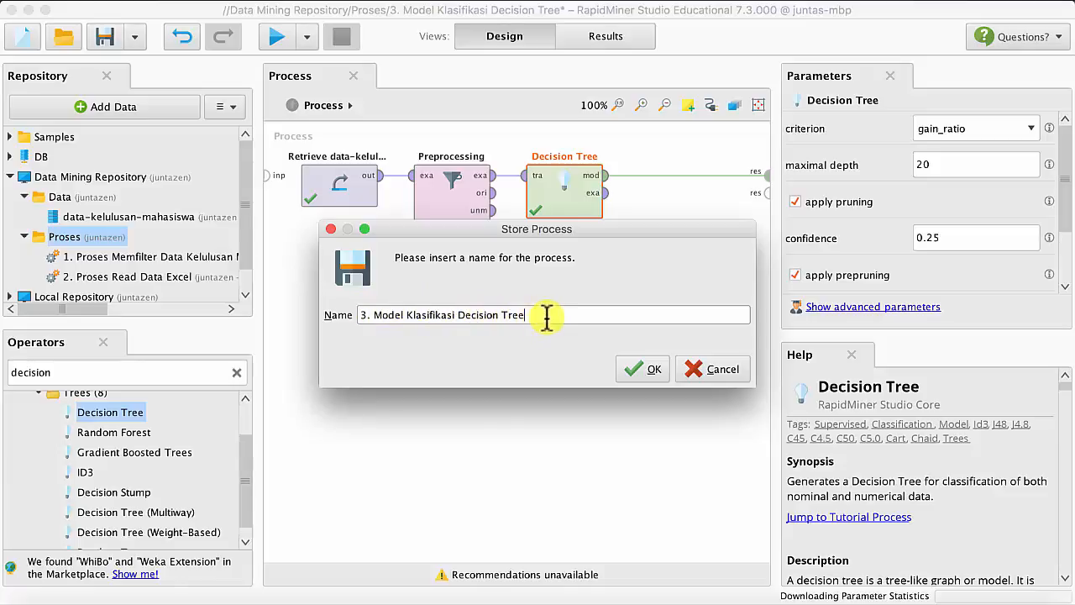
pyautogui.click(652, 372)
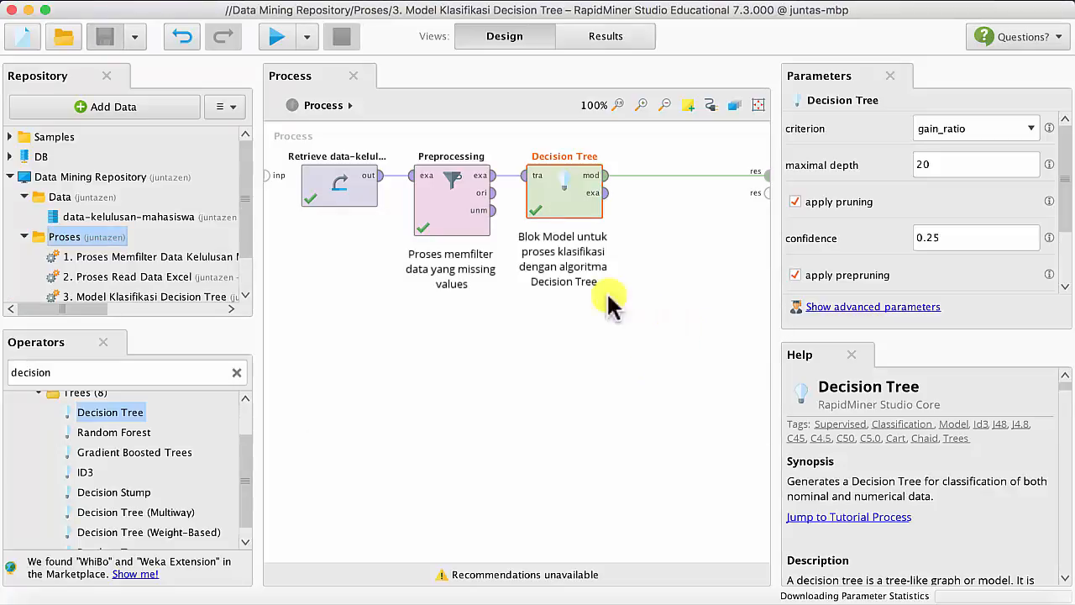
# Start a new blank process, then reopen the stored "3. Model Klasifikasi Decision Tree" process from the Proses folder
pyautogui.scroll(-2, 248, 220)
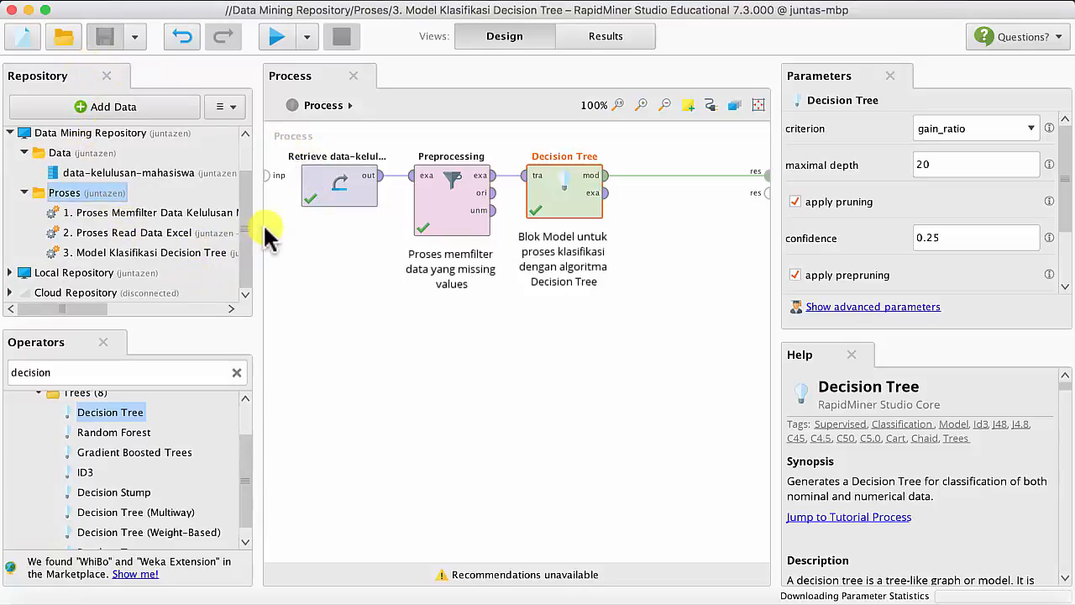
pyautogui.click(16, 41)
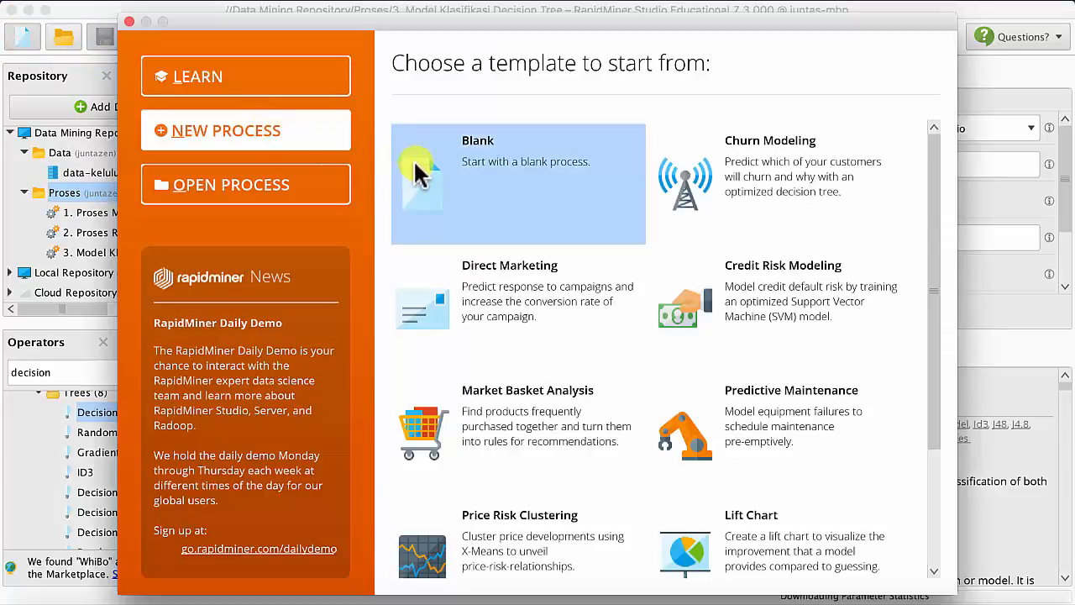
pyautogui.click(420, 172)
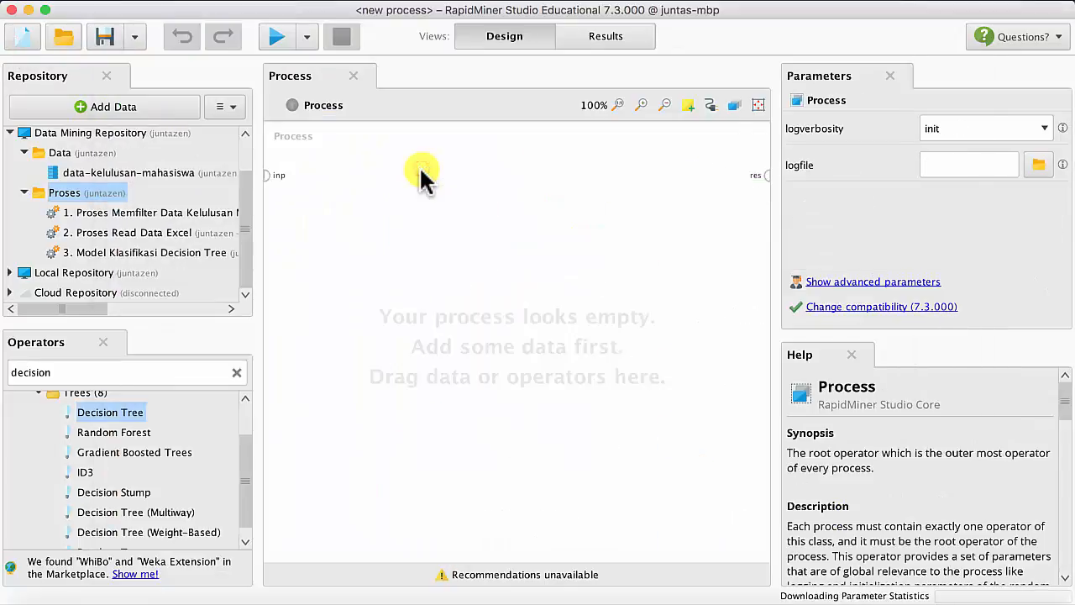
pyautogui.doubleClick(136, 254)
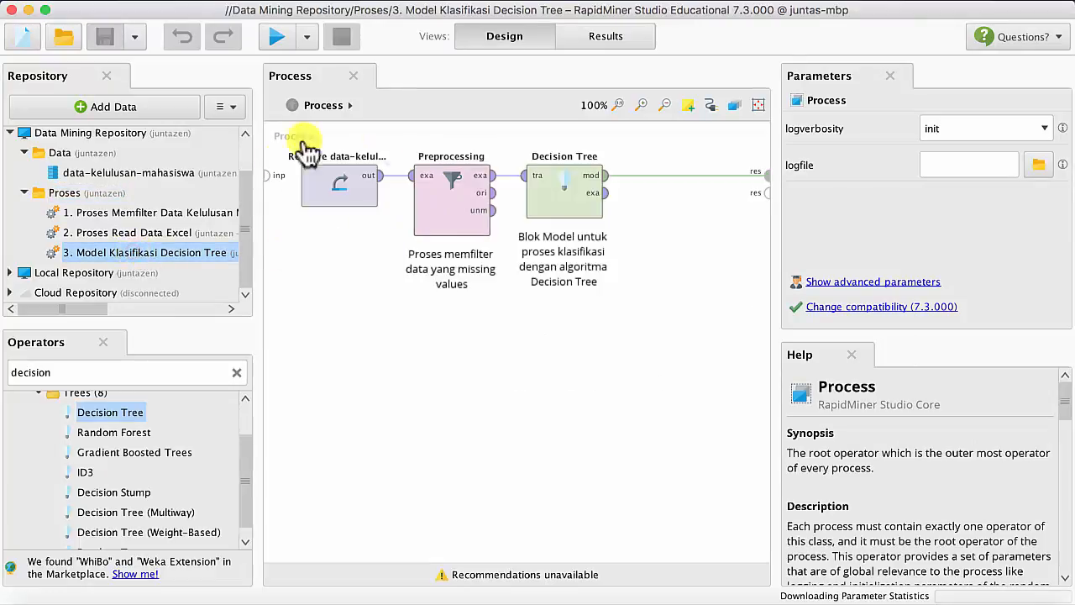